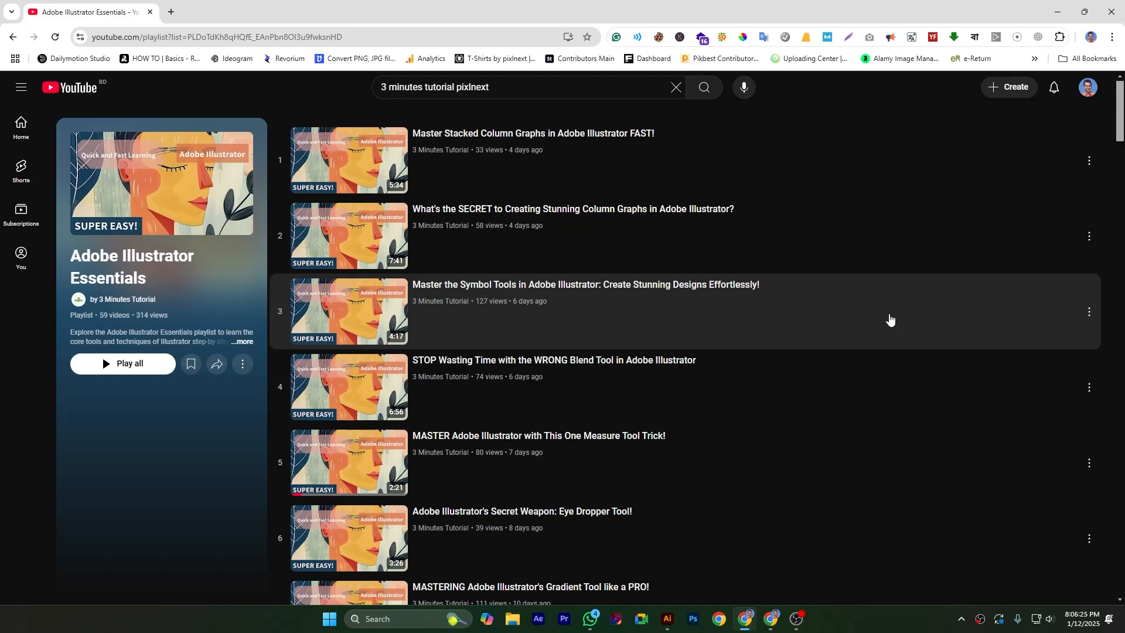
scroll(890, 320, down, 5)
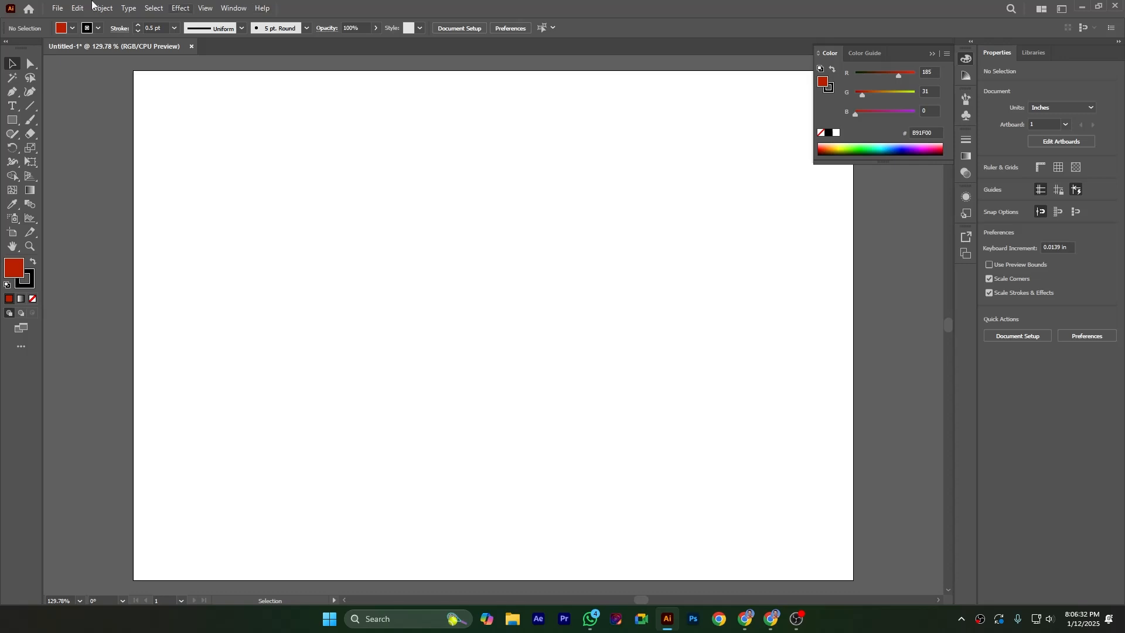
- Switch to Illustrator and draw an area graph across most of the blank artboard with the Area Graph tool
click(37, 220)
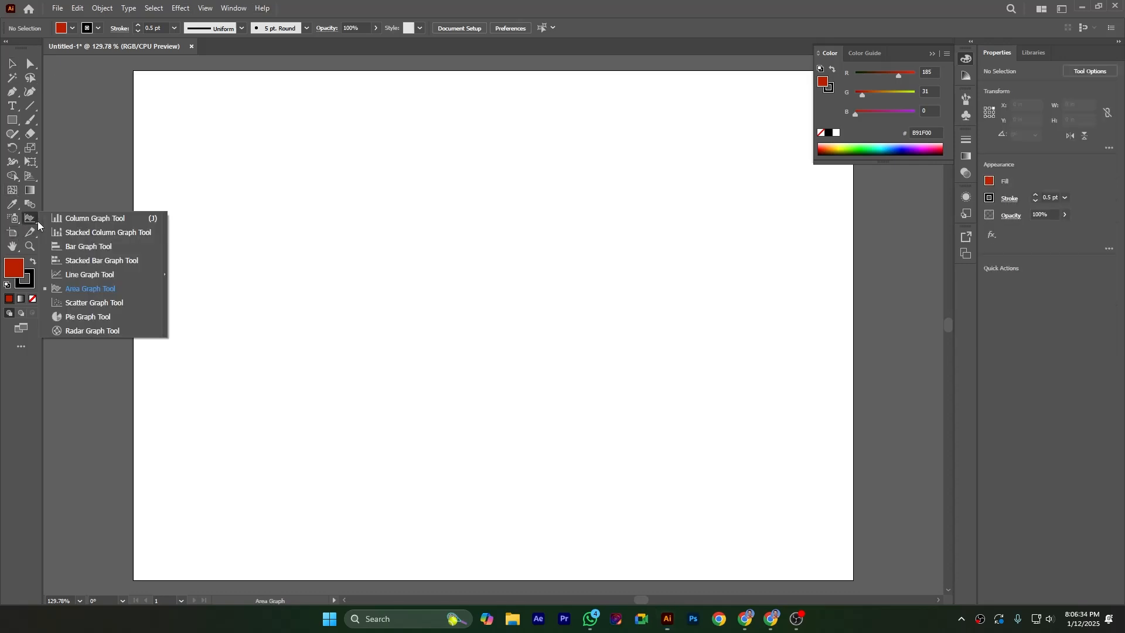
click(96, 288)
drag(227, 142, 757, 492)
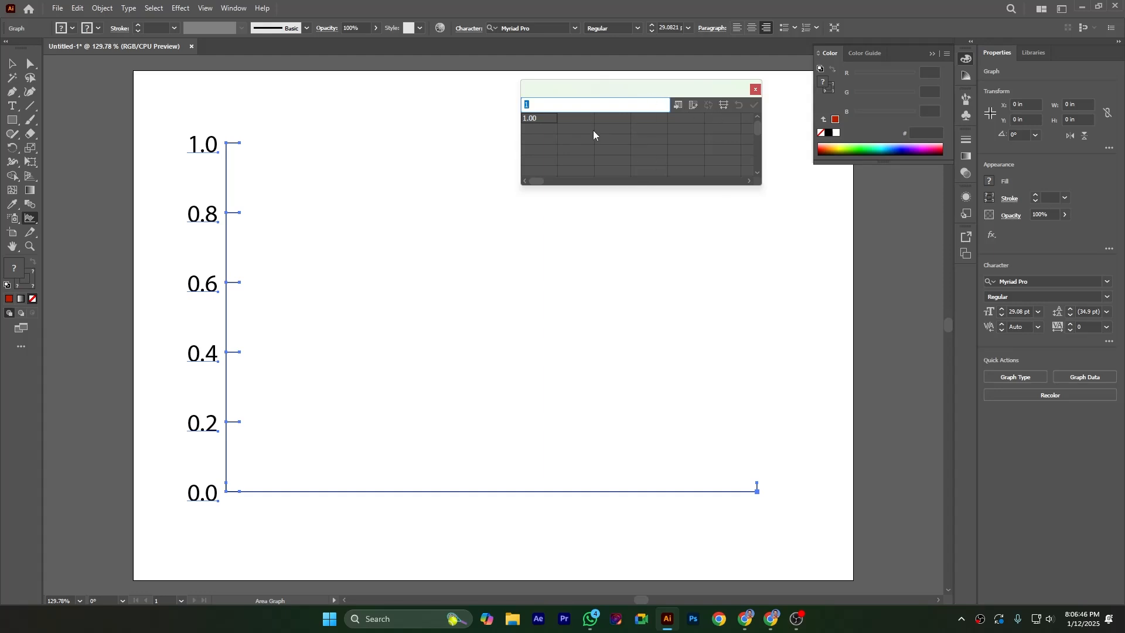
- Clear the first cell of the graph data and enter the column headings Mobile 1, Mobile 2 and Mobile 3
key(BackSpace)
click(564, 118)
text(Mobile)
key(Tab)
text(Mobile 2)
key(Tab)
text(Mobile 3.)
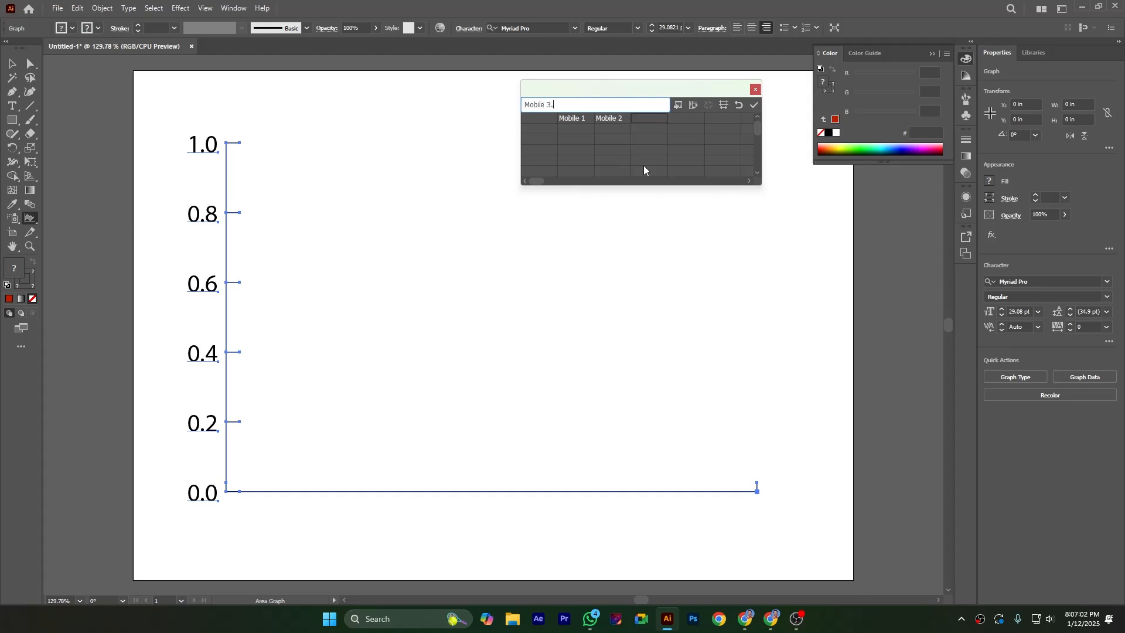
key(Tab)
- Enter the row labels Year 1, Year 2, Year 3 and Year 4 in the first column of the graph data
click(542, 129)
text(Year 1)
key(Return)
text(Year)
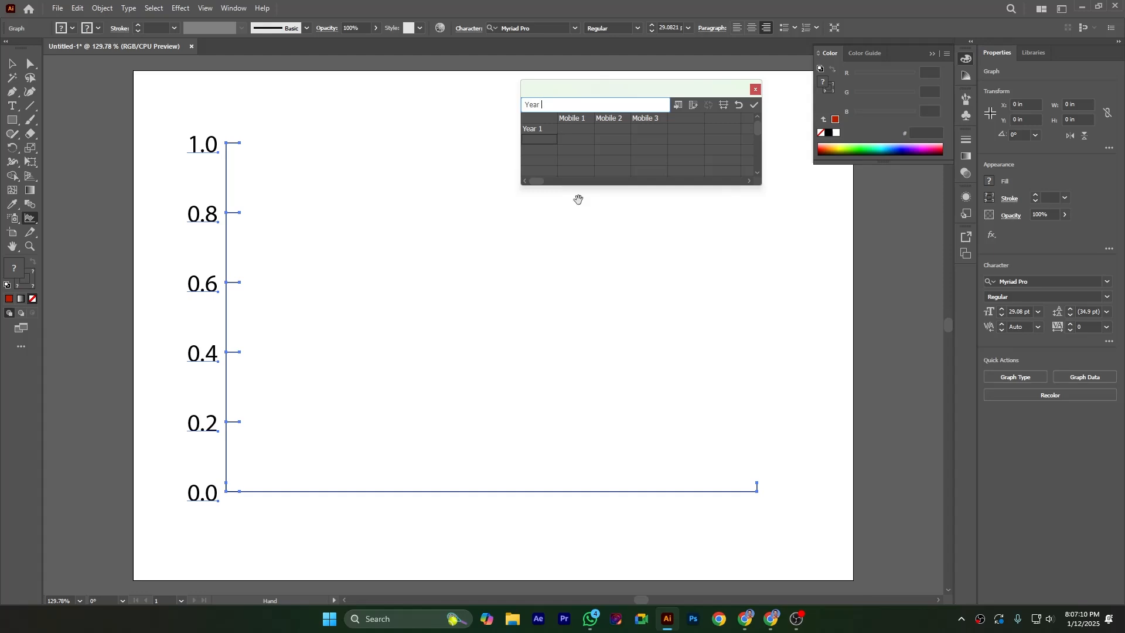
key(Return)
text(Year 3)
key(Return)
text(Year 4)
key(Return)
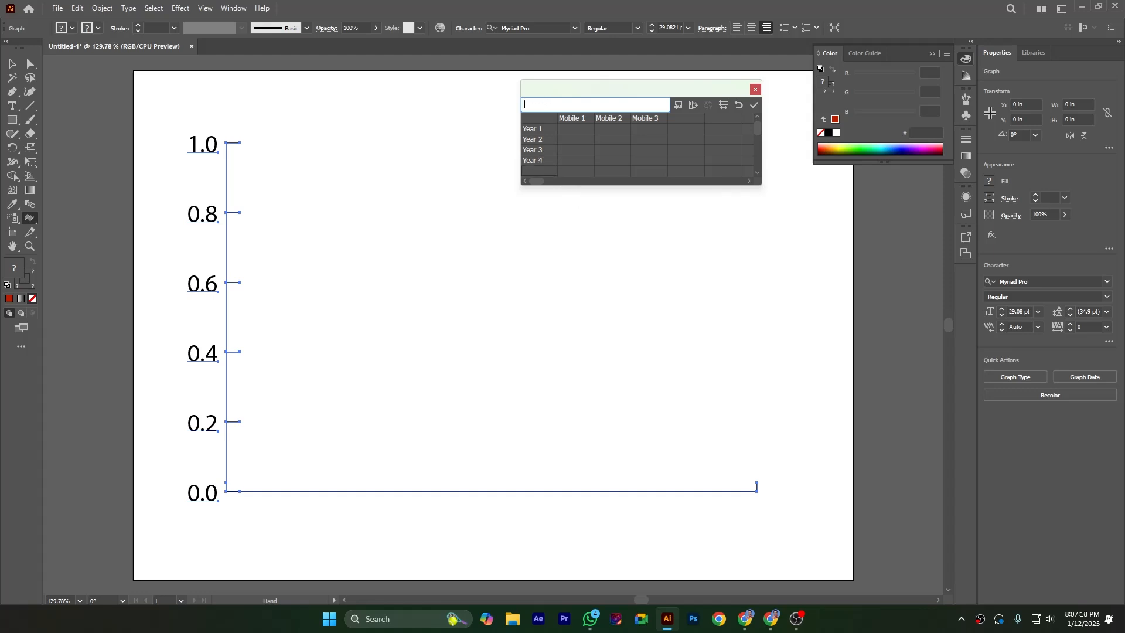
- Try to apply the graph data with only the row and column labels entered
right_click(579, 199)
click(596, 160)
click(577, 131)
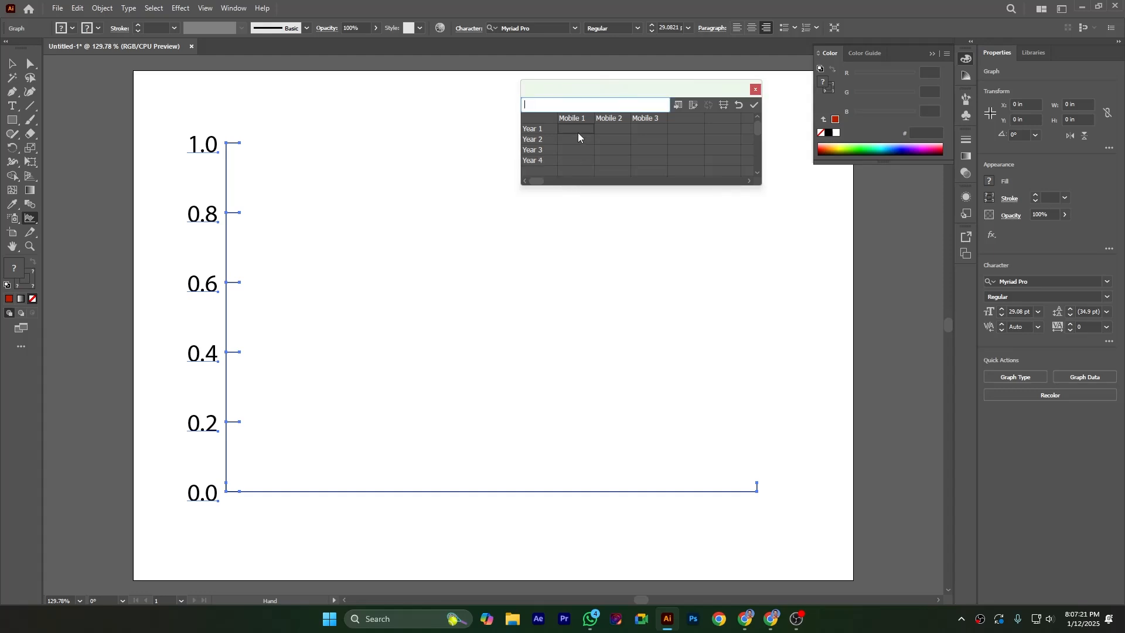
click(754, 106)
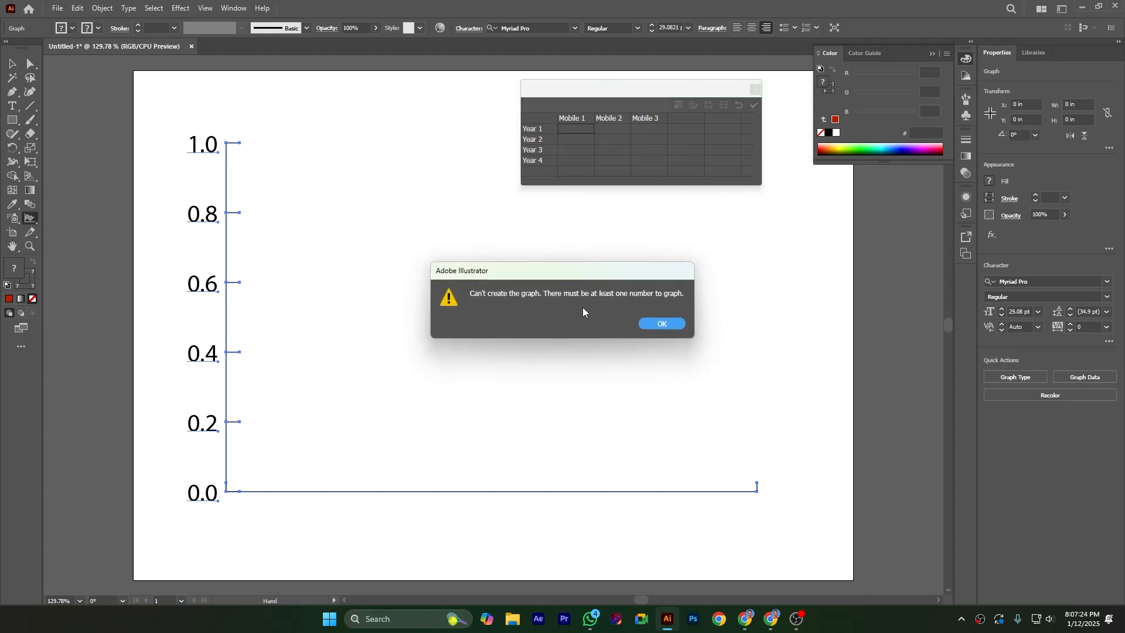
click(660, 324)
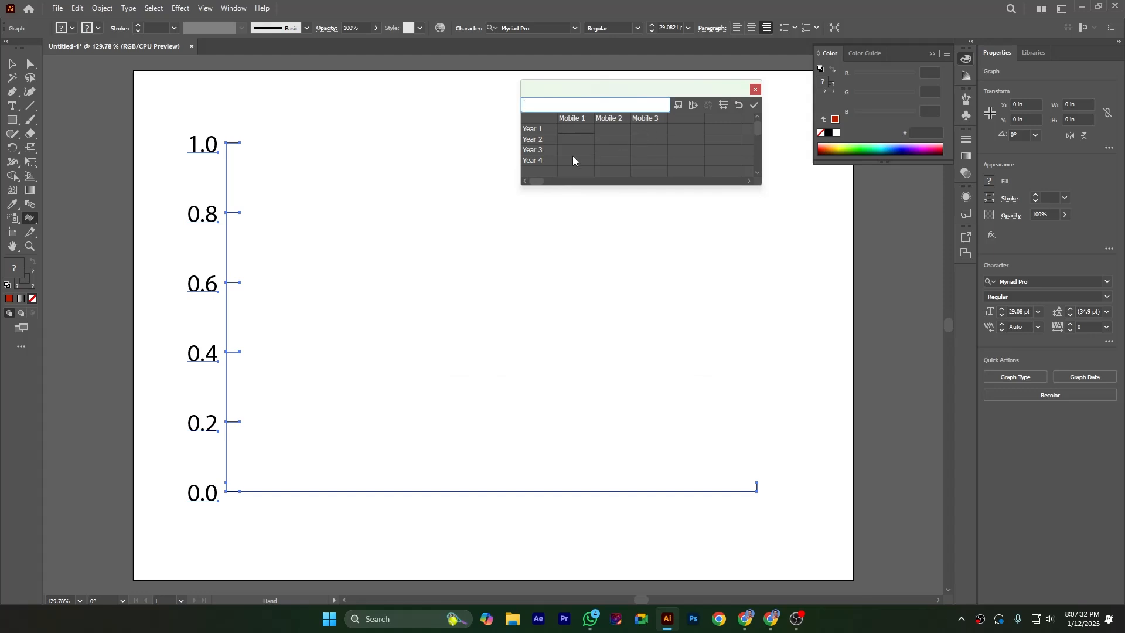
- Enter the Year 1 values: 50 for Mobile 1, 75 for Mobile 2 and 100 for Mobile 3
text(50)
key(Tab)
text(75)
key(Tab)
text(100)
key(Return)
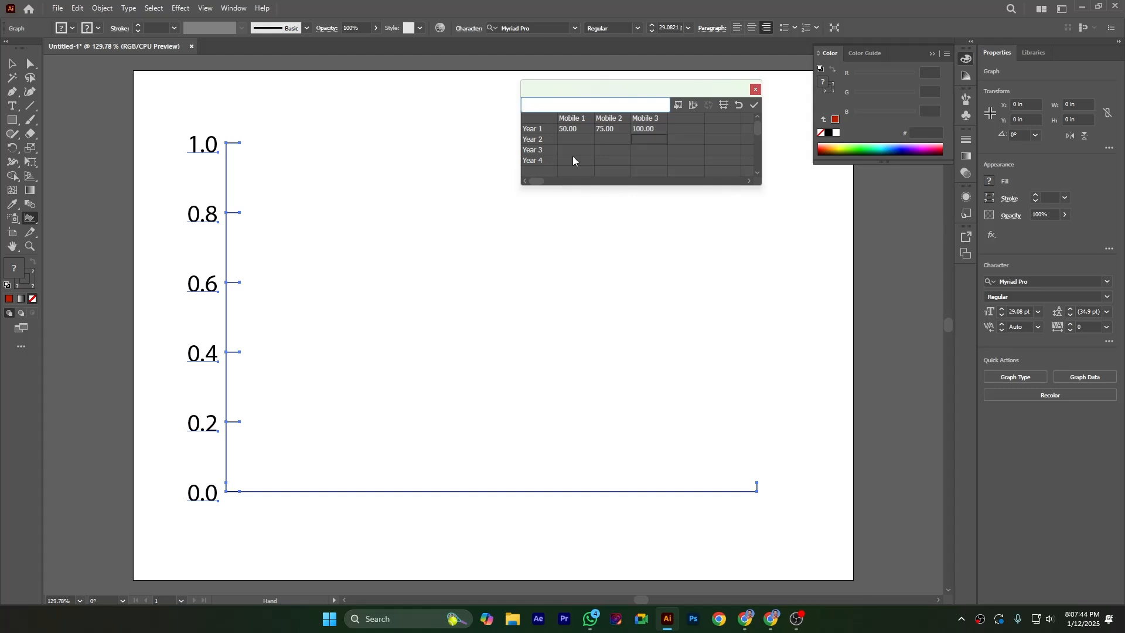
- Enter the Year 2 values: 25 for Mobile 1, 45 for Mobile 2 and 95 for Mobile 3
text(95)
key(shift+Tab)
text(45)
key(shift+Tab)
text(25)
key(Return)
- Enter the Year 3 values: 95 for Mobile 1, 45 for Mobile 2 and 25 for Mobile 3
text(95)
key(Tab)
text(45)
key(Tab)
text(25)
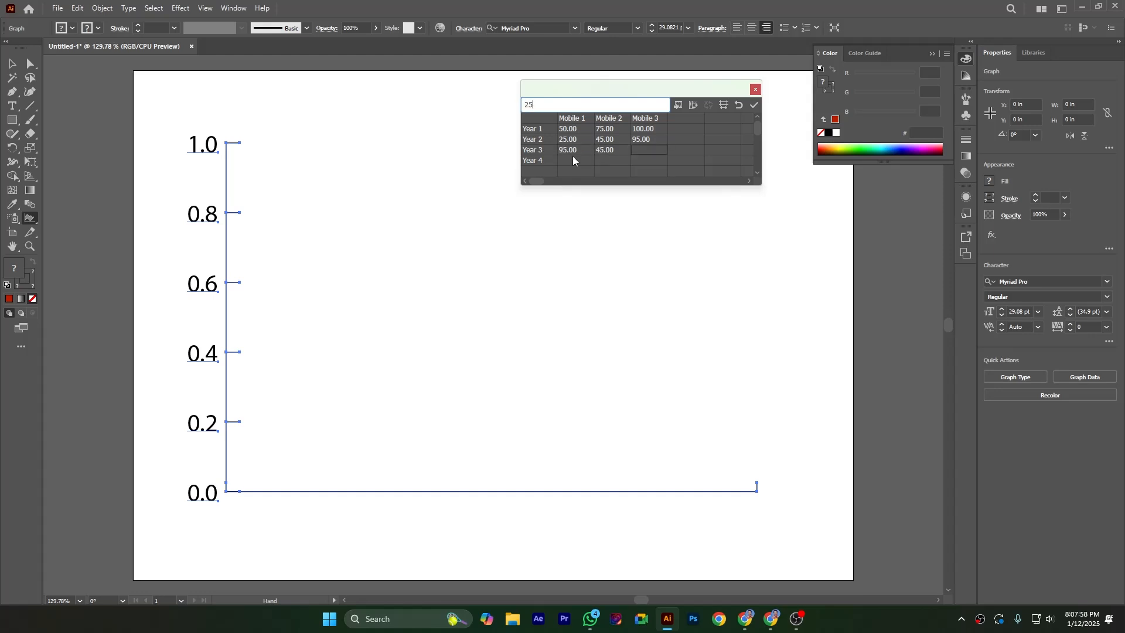
key(Return)
- Enter the Year 4 values: 25 for Mobile 1, 75 for Mobile 2 and 100 for Mobile 3
text(100)
key(Left)
text(75)
key(Left)
text(25)
- Apply the entered data to the area graph and close the graph data window
click(755, 107)
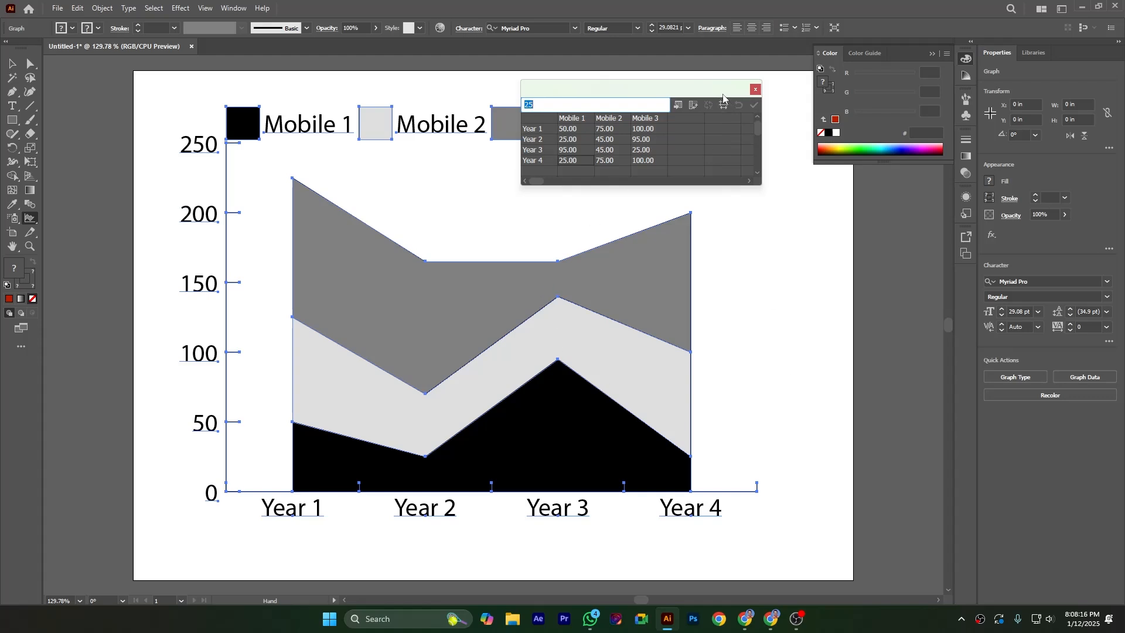
drag(722, 92, 775, 96)
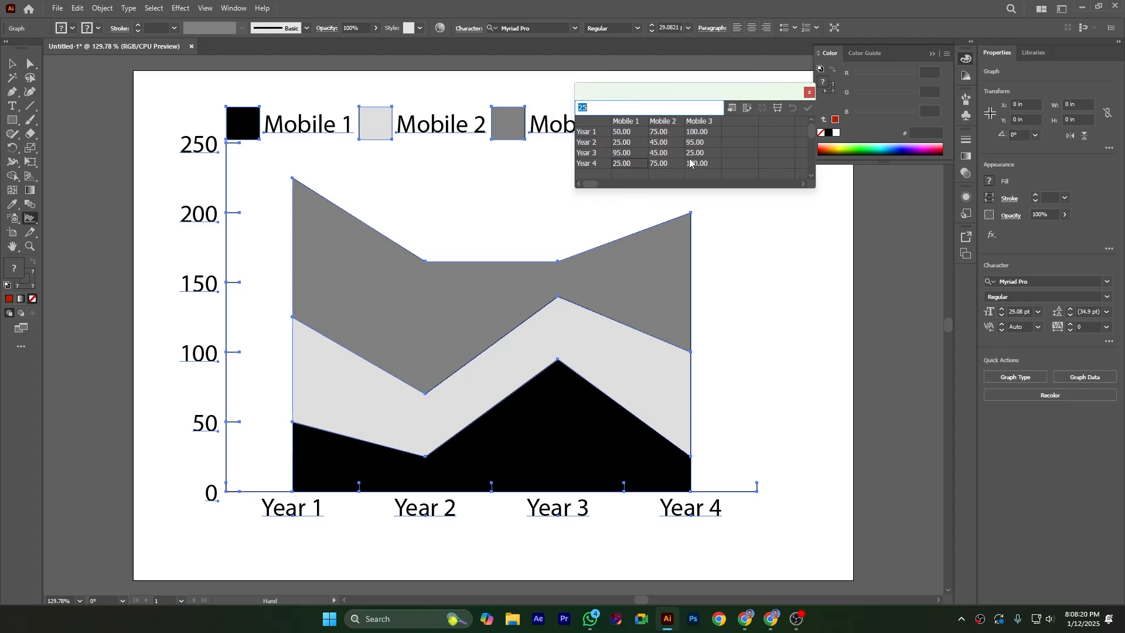
click(809, 92)
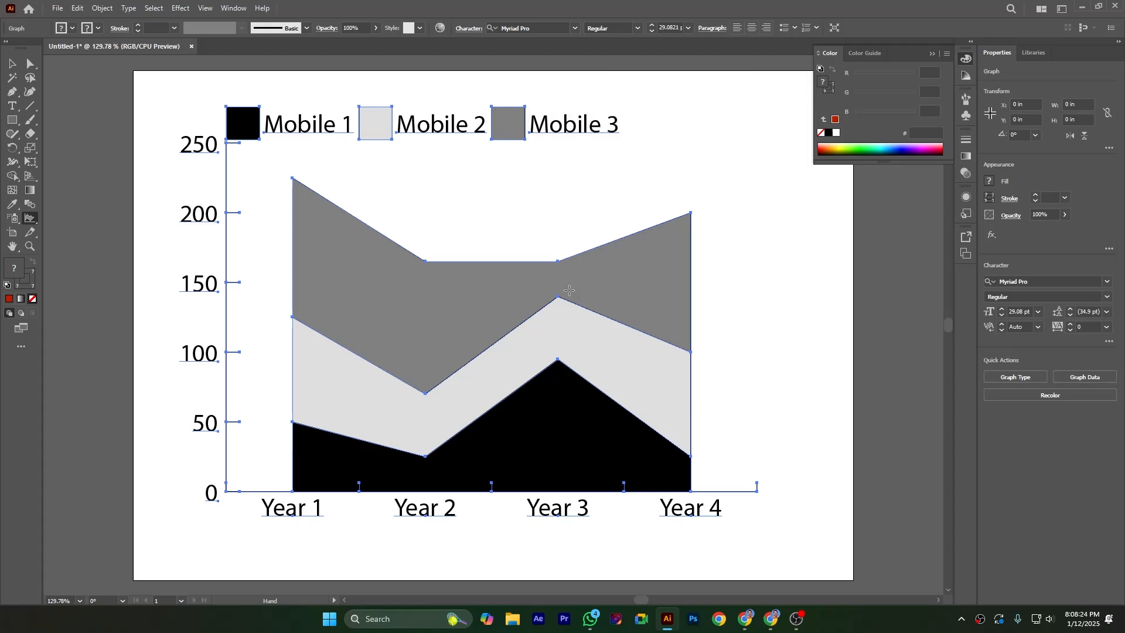
- Add a drop shadow to the area graph in its graph type options
right_click(401, 275)
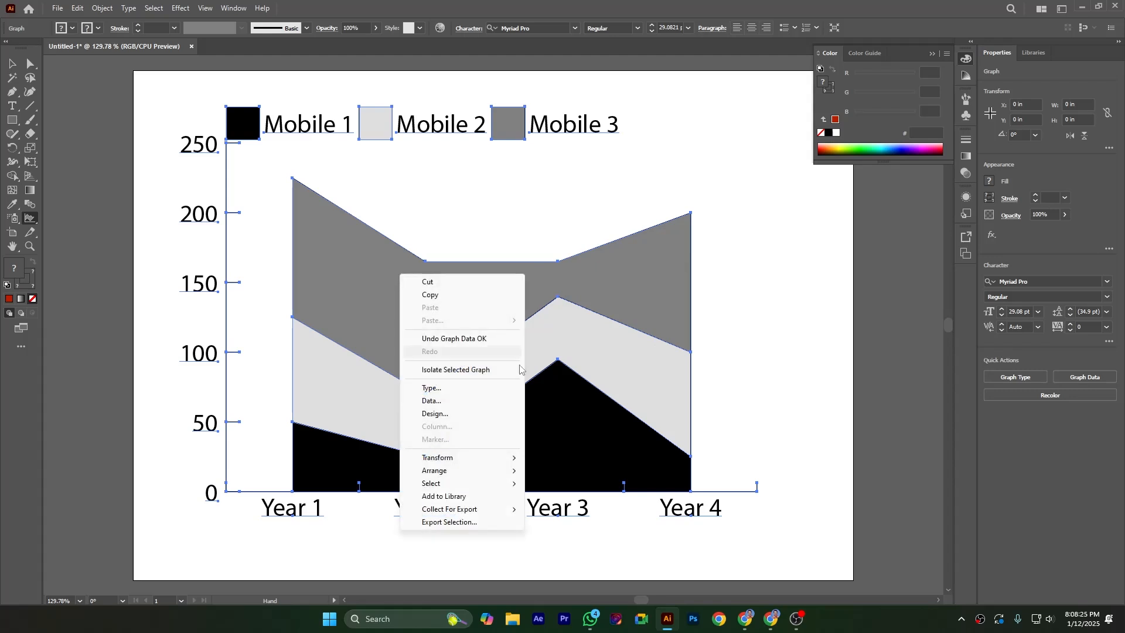
click(433, 387)
drag(681, 124, 787, 121)
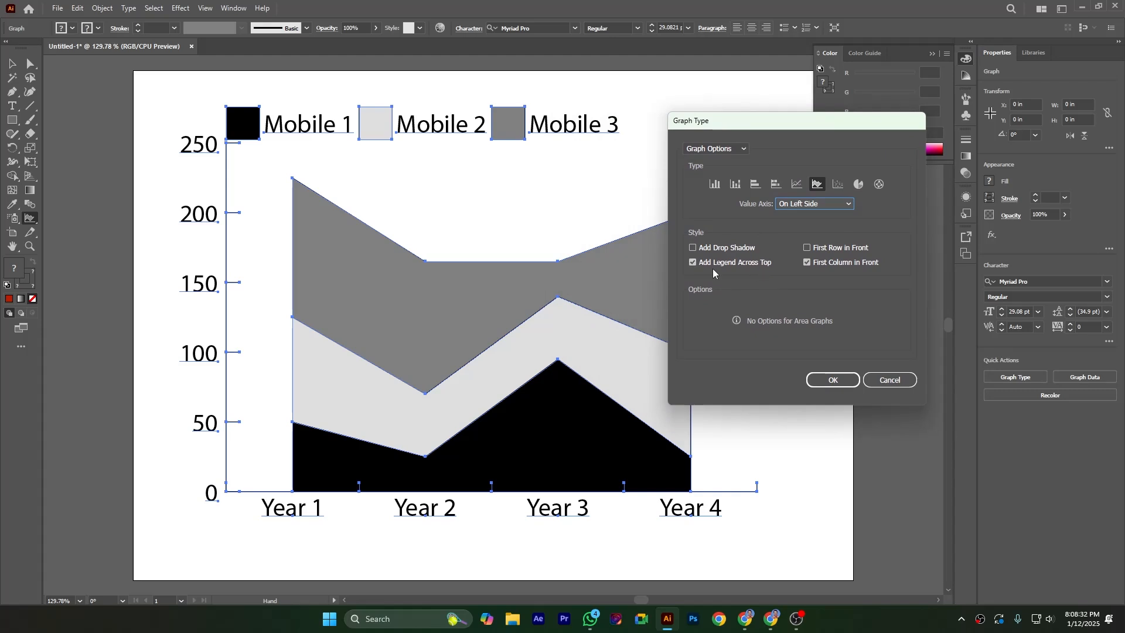
click(693, 247)
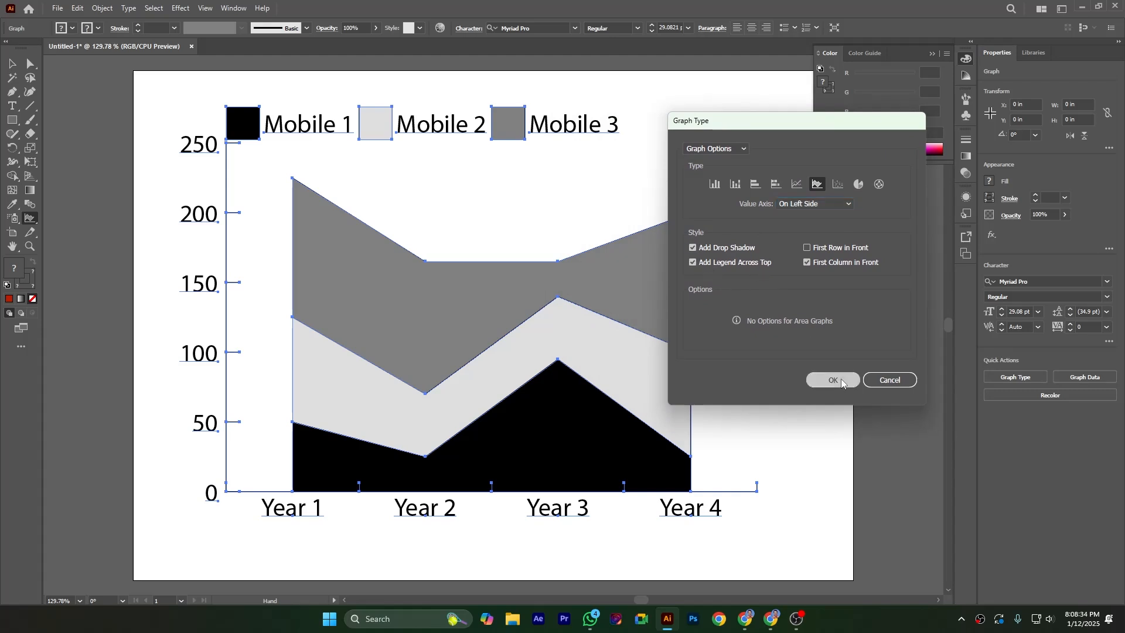
click(832, 381)
- Review the value axis and category axis settings in the area graph's type options
right_click(528, 286)
click(563, 401)
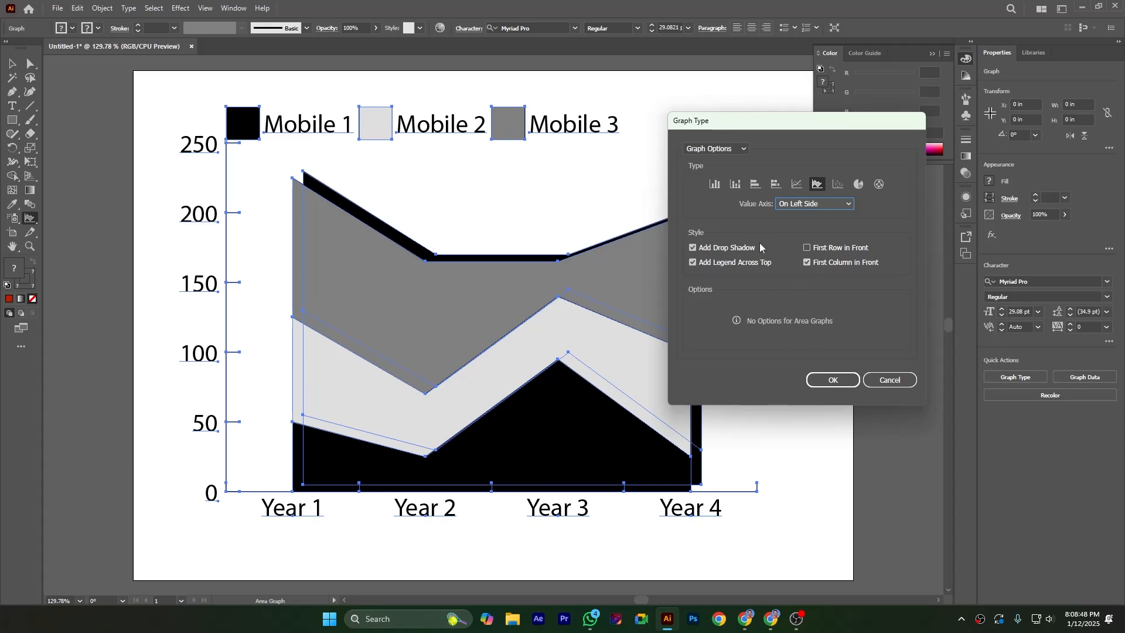
click(719, 150)
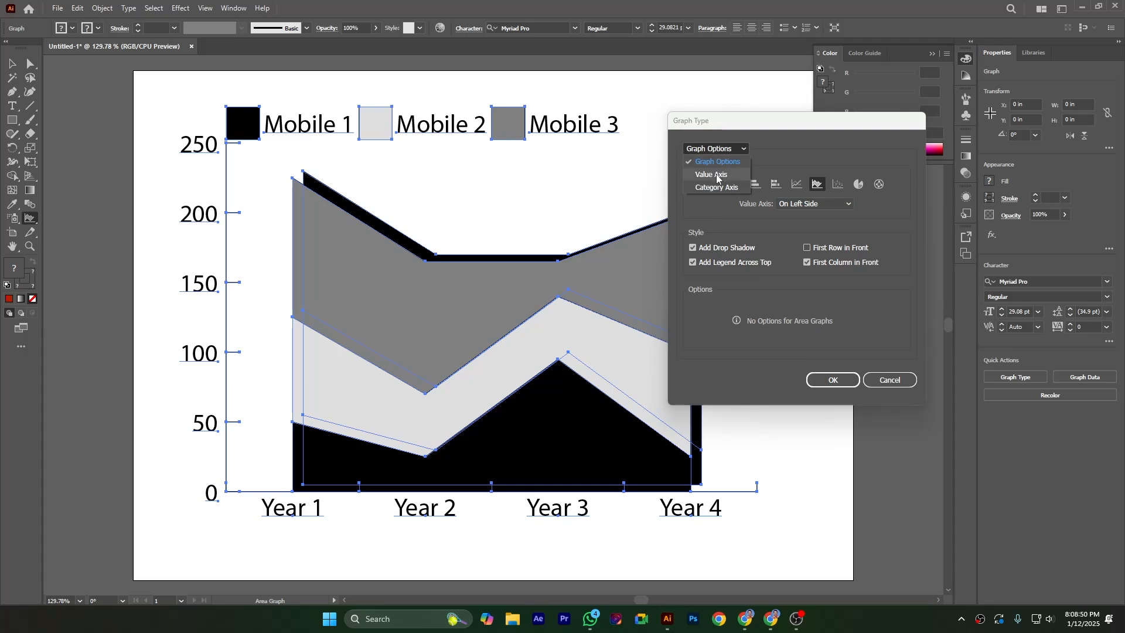
click(711, 175)
click(718, 150)
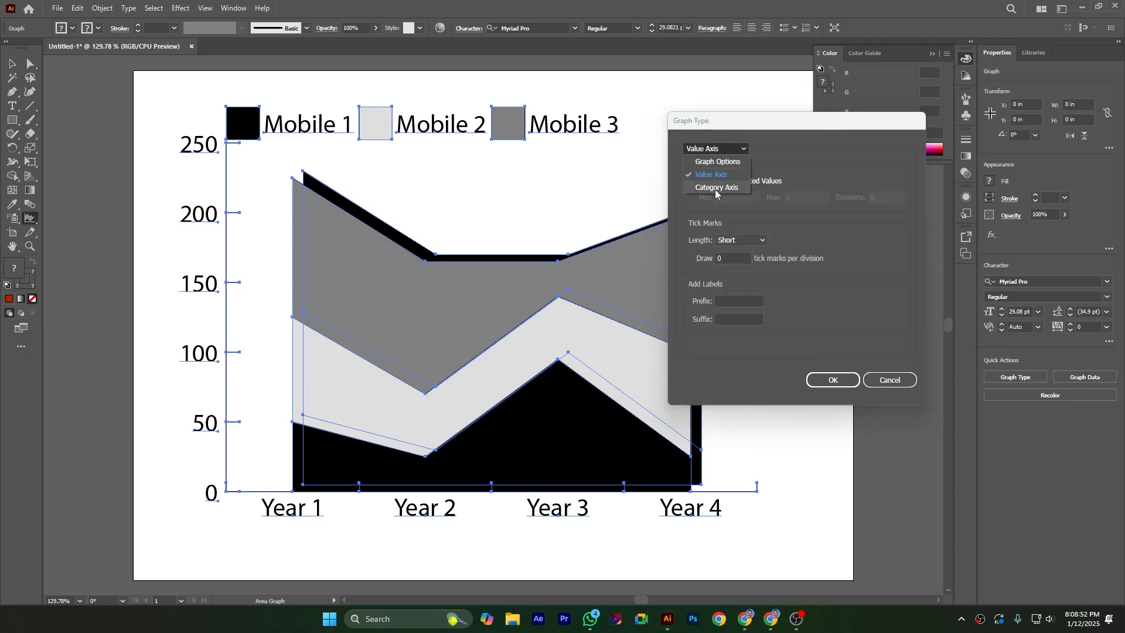
click(716, 187)
click(716, 149)
click(714, 163)
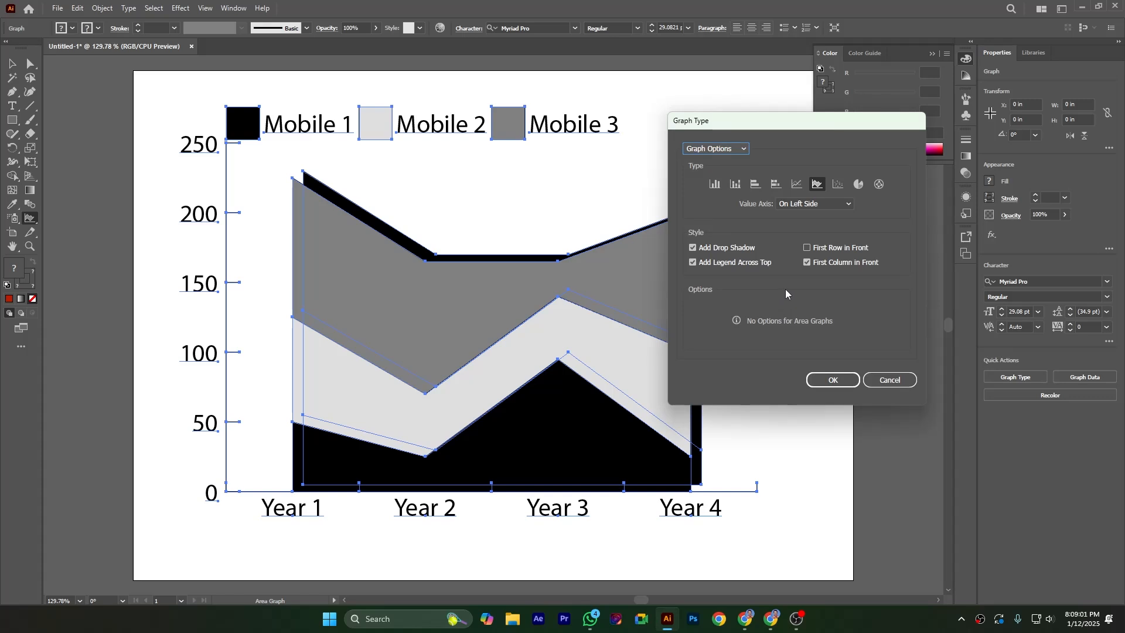
click(824, 382)
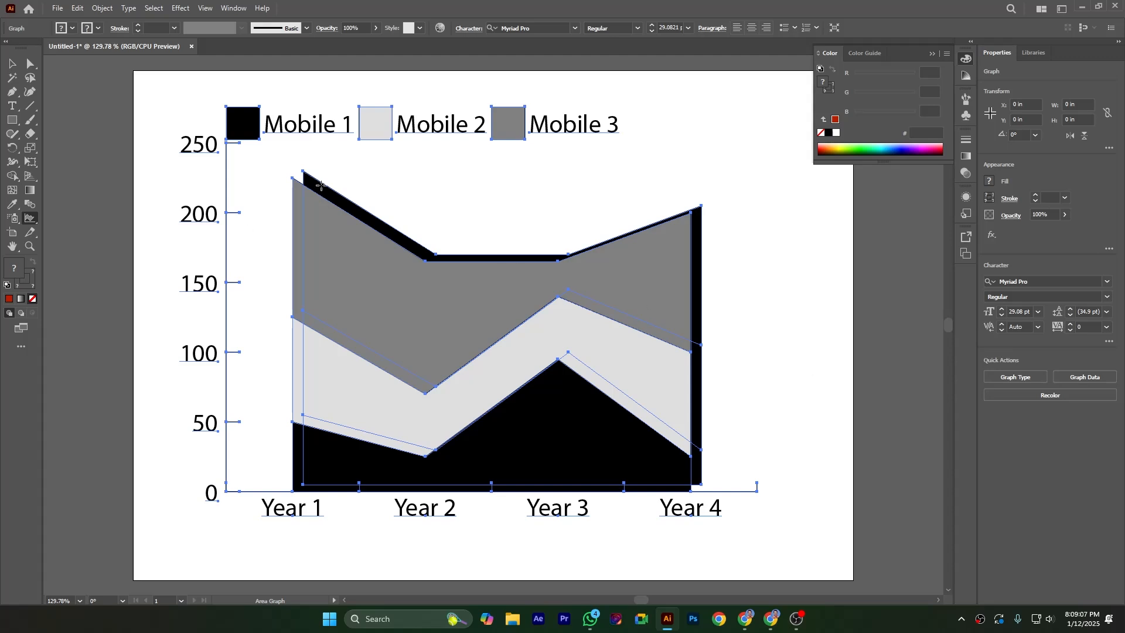
- Recolor the Mobile 1 legend square and its area with the RGB dark green fill 002E0D
click(31, 66)
click(163, 104)
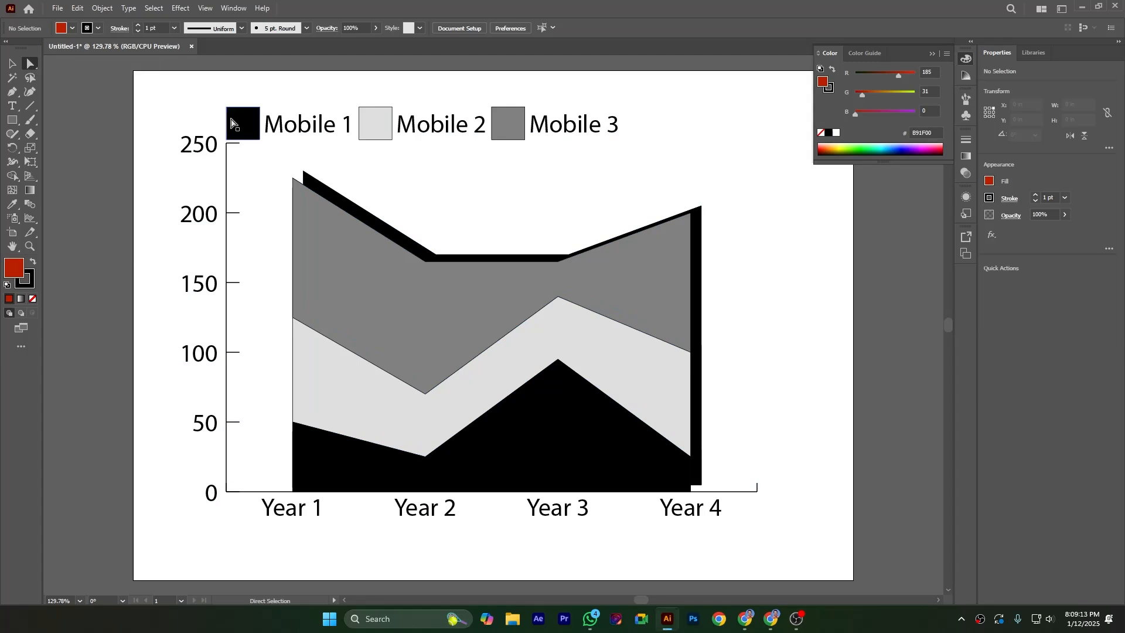
click(234, 126)
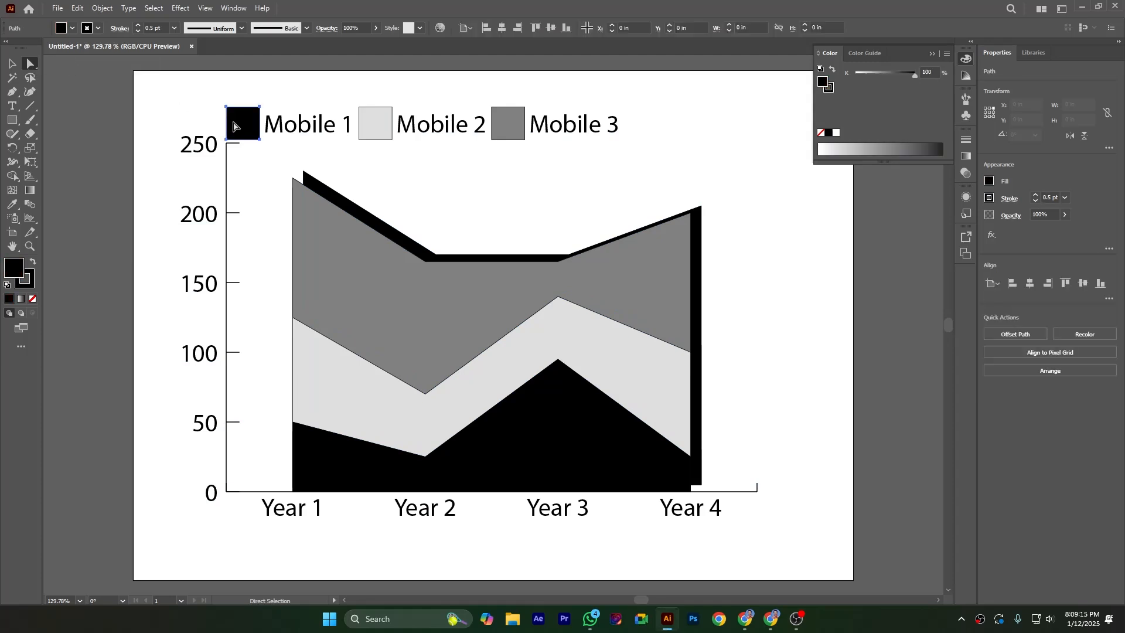
shift+click(571, 420)
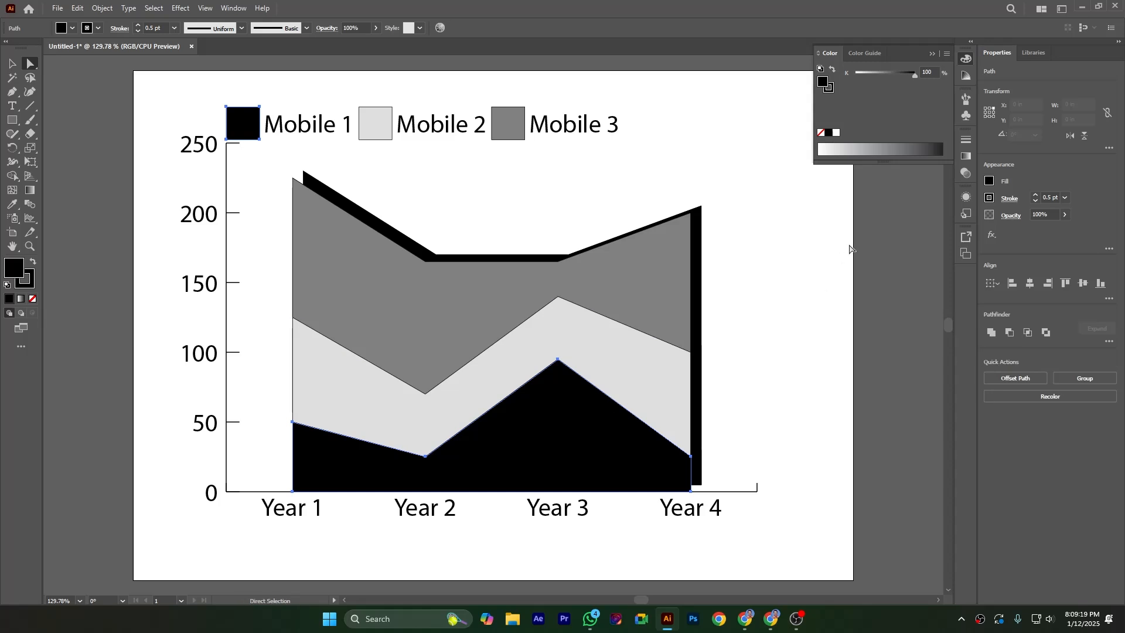
click(945, 55)
click(970, 89)
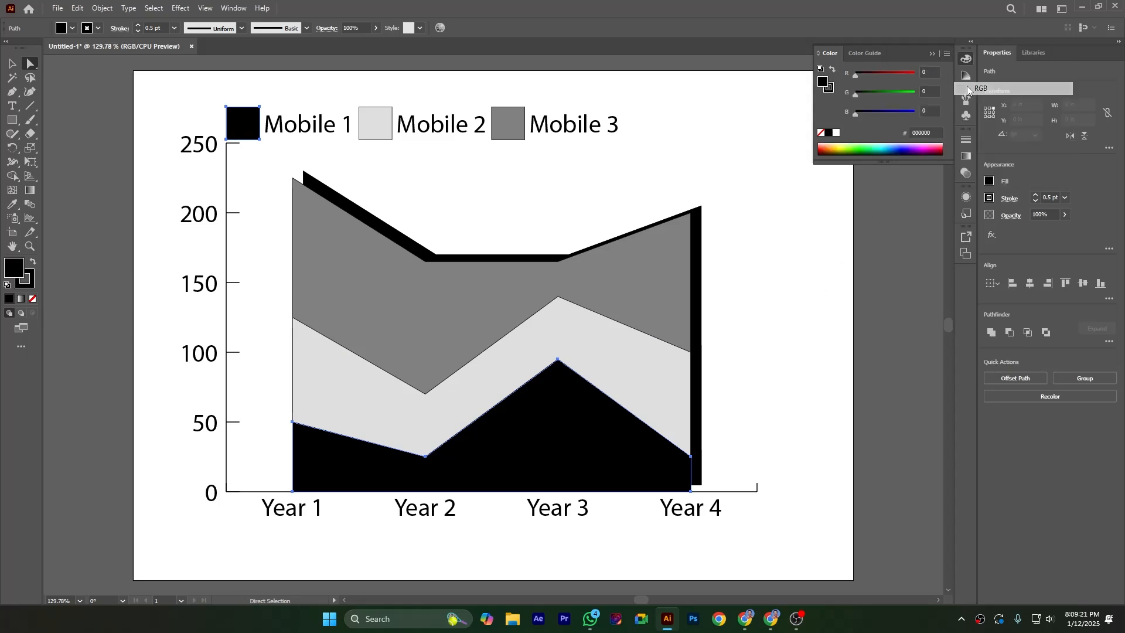
click(866, 152)
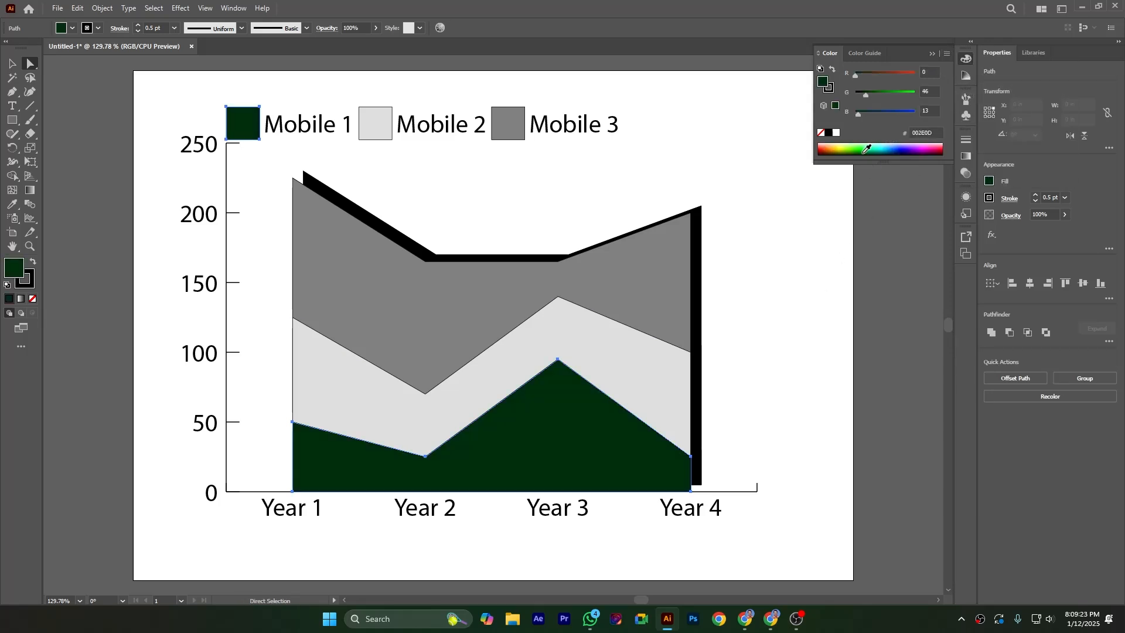
click(832, 230)
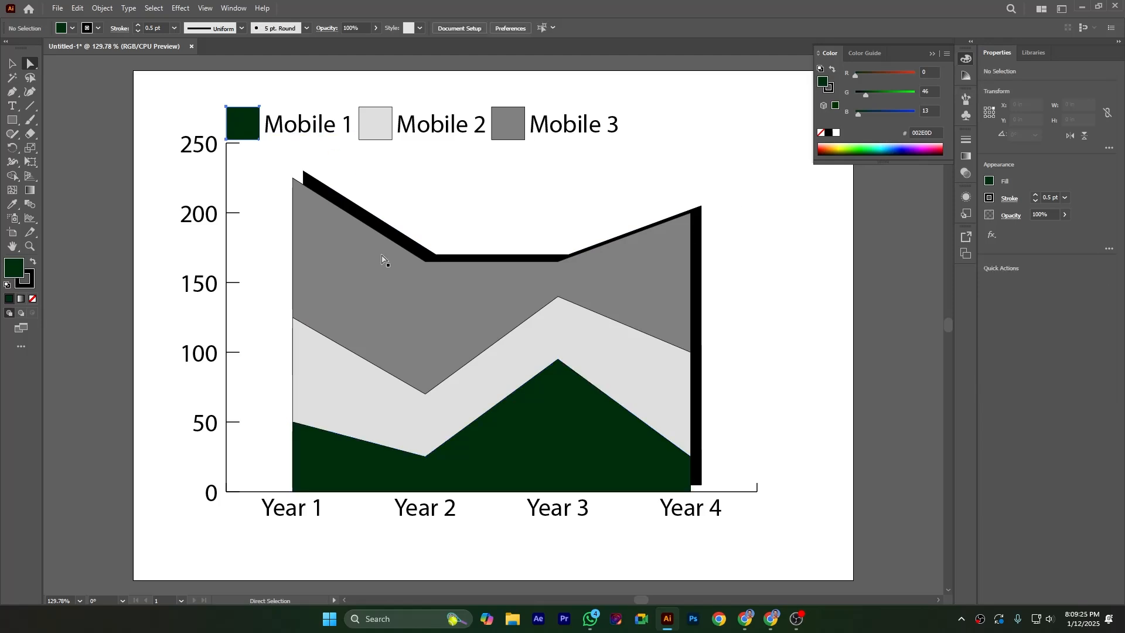
click(373, 130)
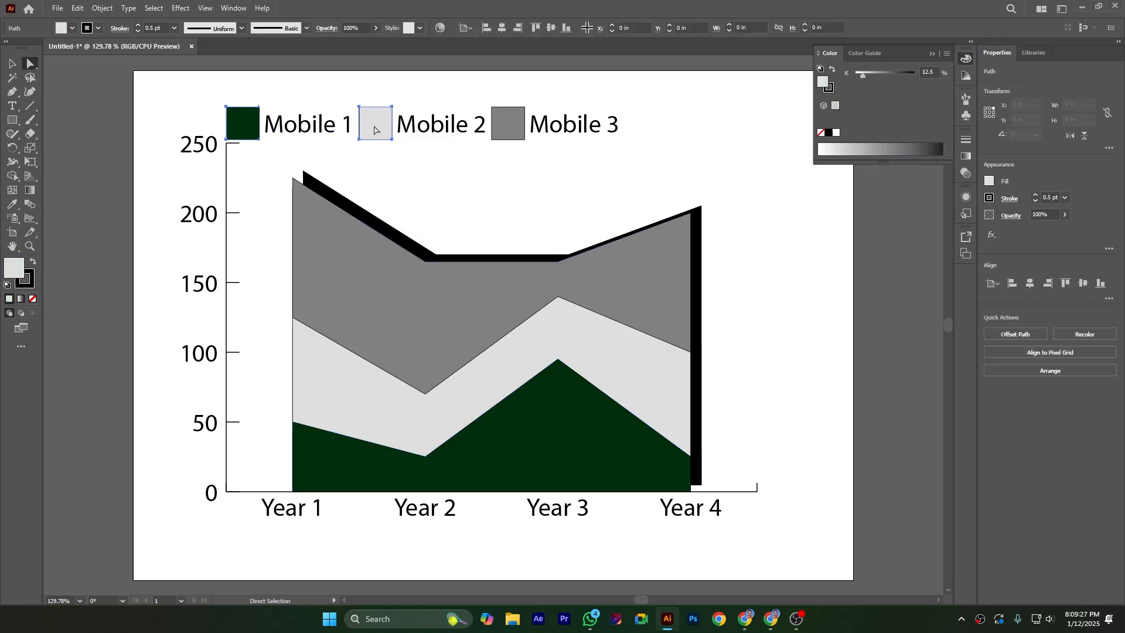
click(87, 122)
drag(107, 105, 166, 208)
key(v)
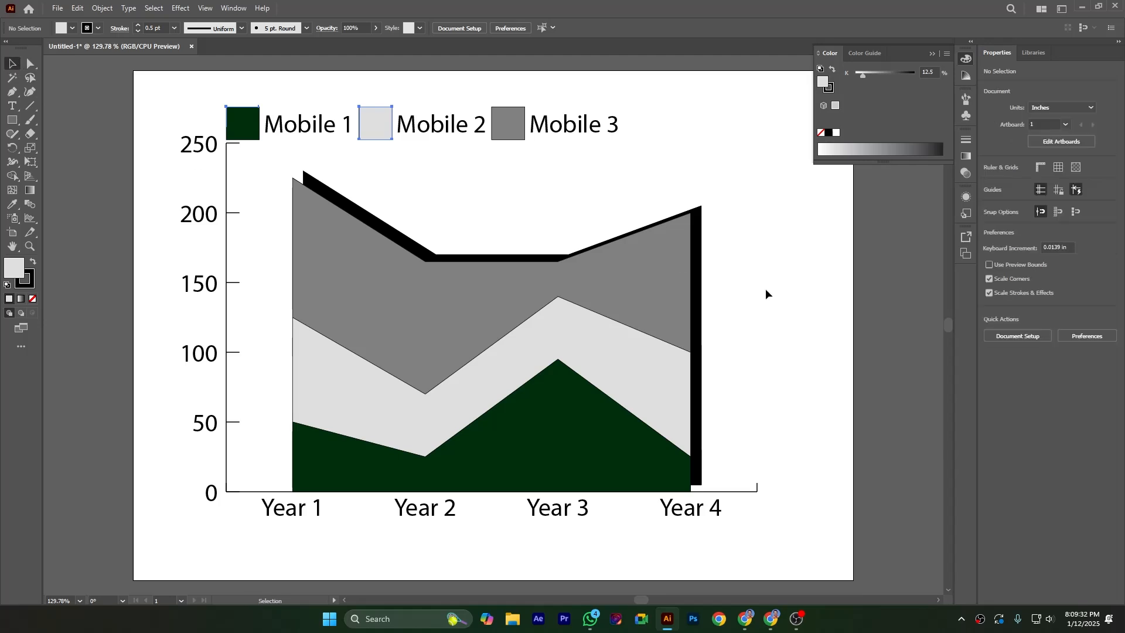
click(505, 121)
- Recolor the Mobile 2 legend square and its area with the RGB orange fill B94300
click(30, 63)
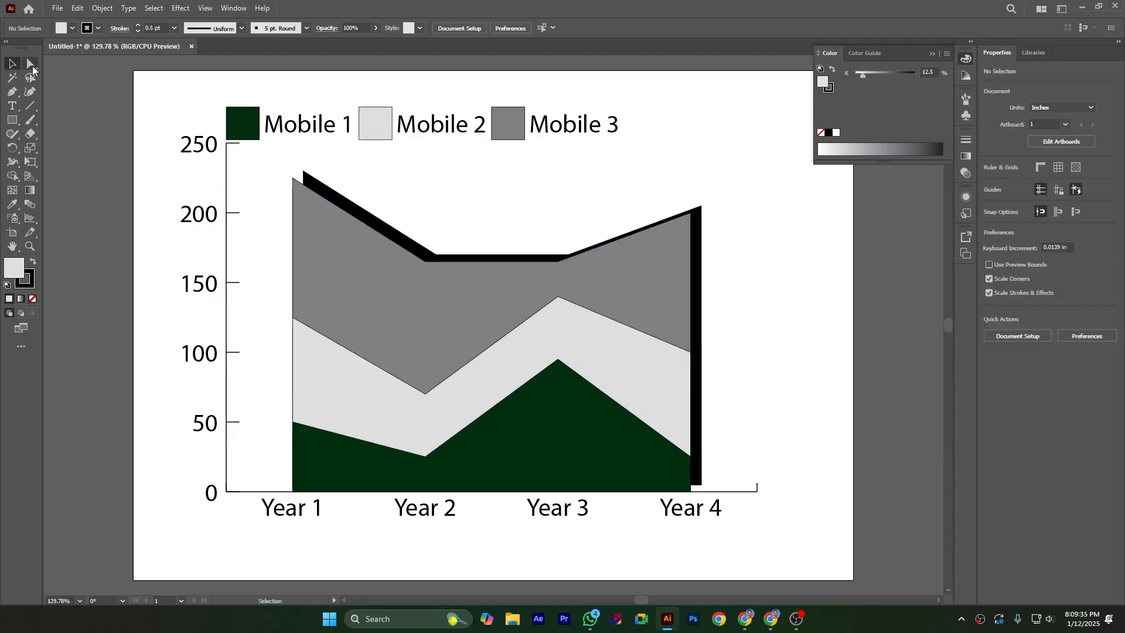
click(370, 128)
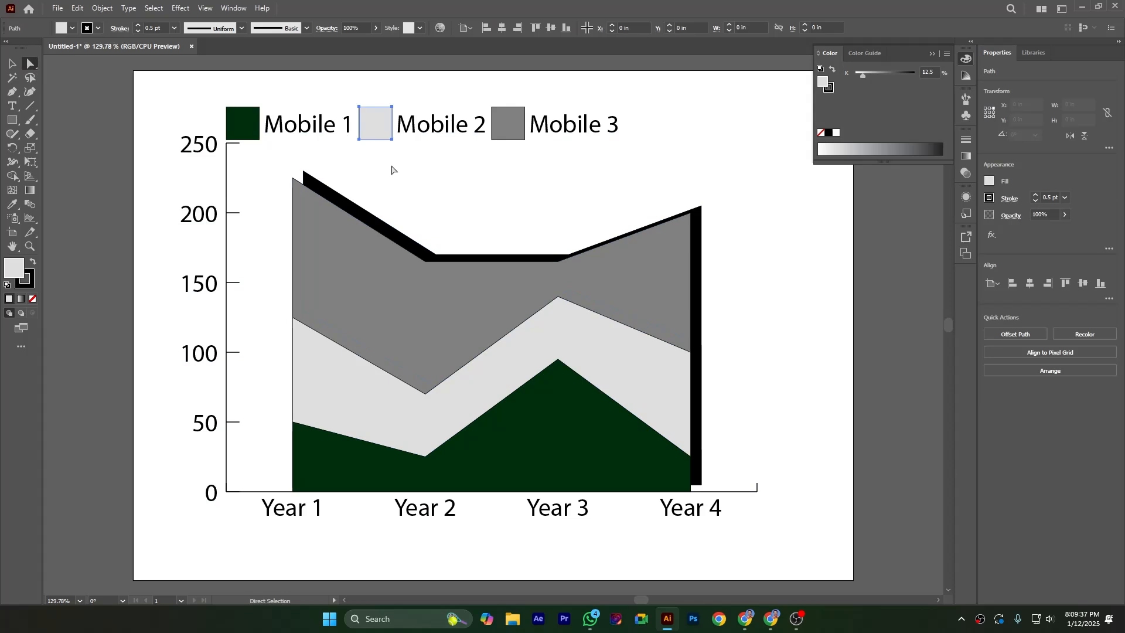
shift+click(418, 415)
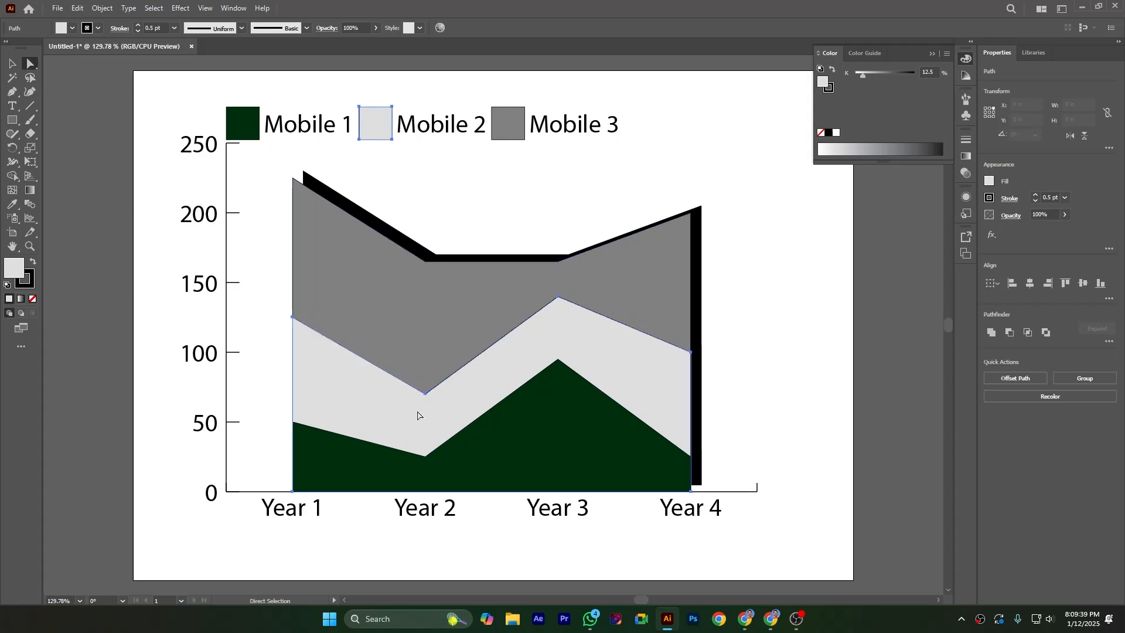
click(947, 54)
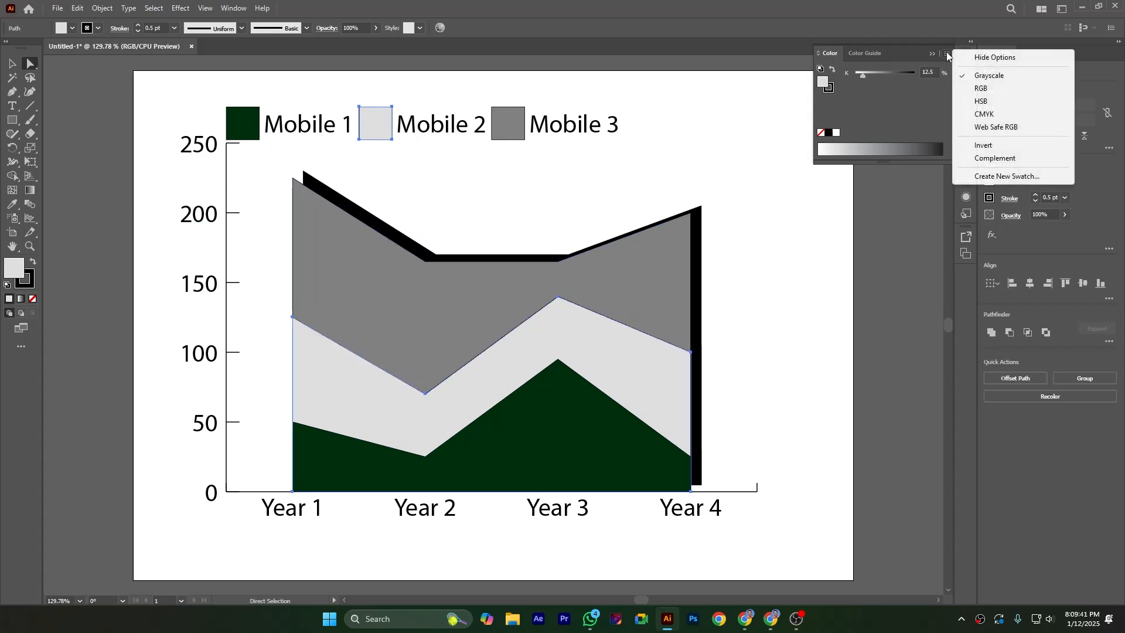
click(981, 88)
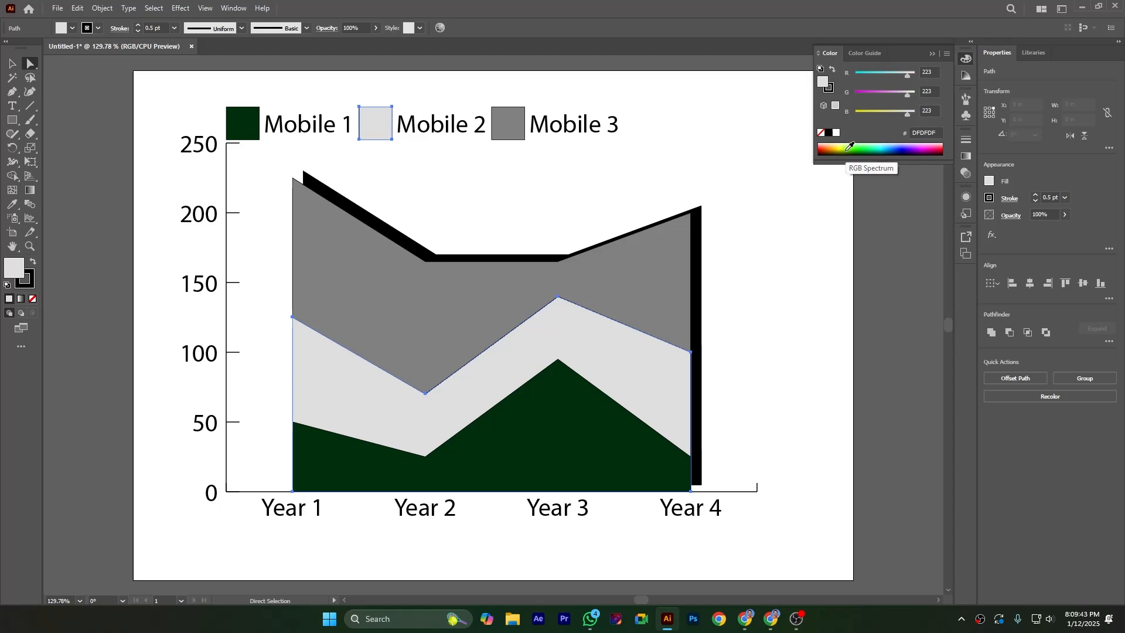
click(826, 148)
click(757, 304)
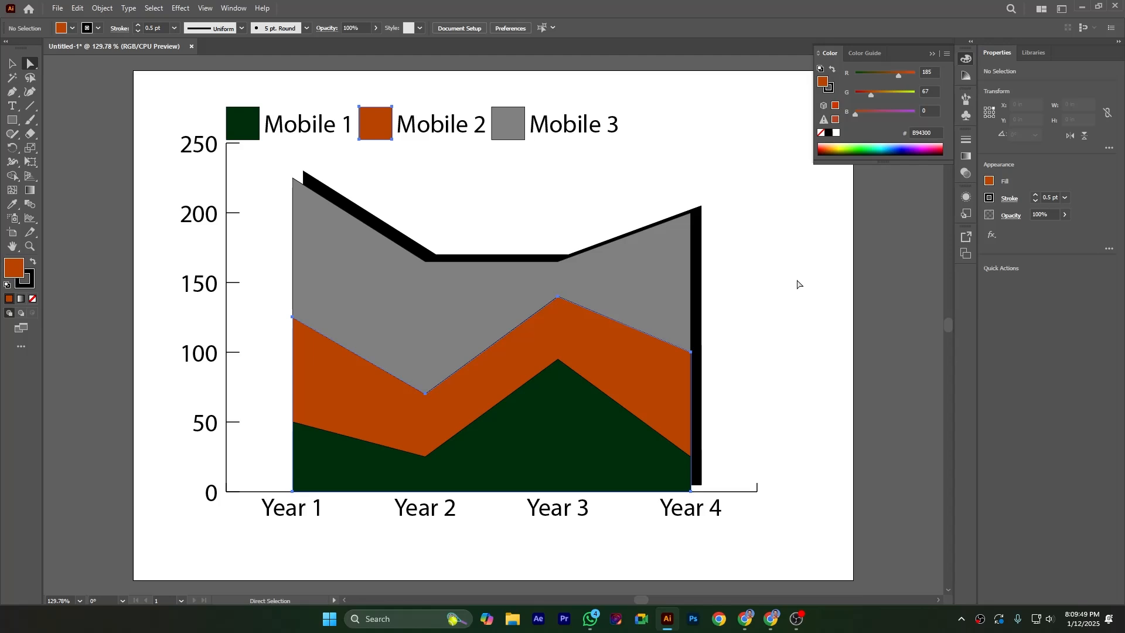
- Recolor the Mobile 3 legend square and its area with the RGB bright green fill 17FF51
drag(93, 130, 146, 230)
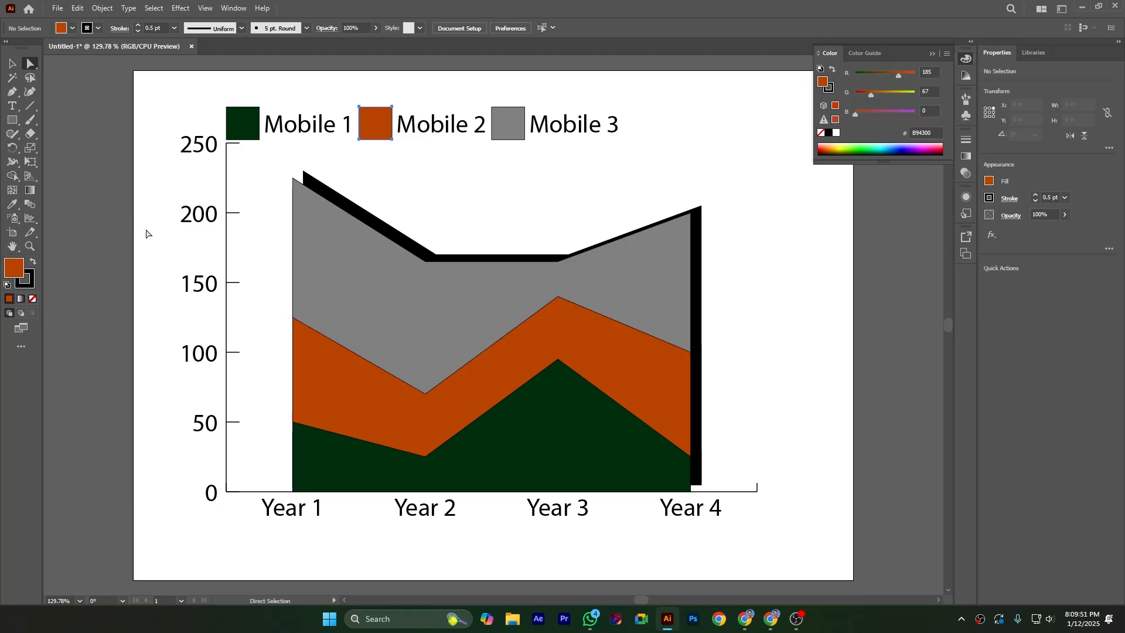
click(501, 130)
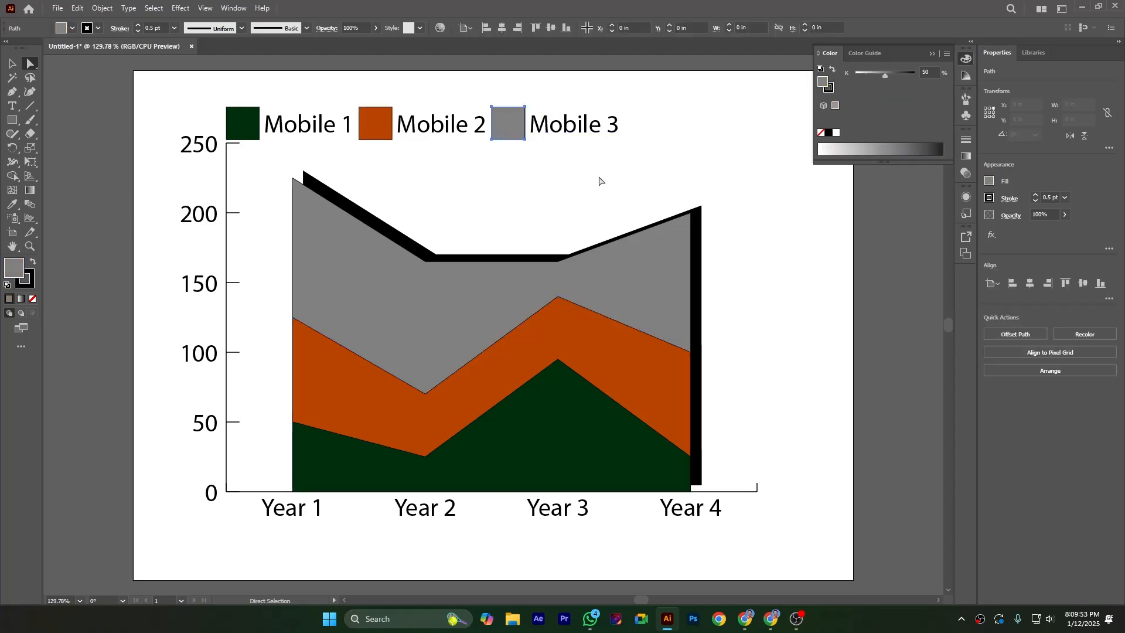
shift+click(515, 271)
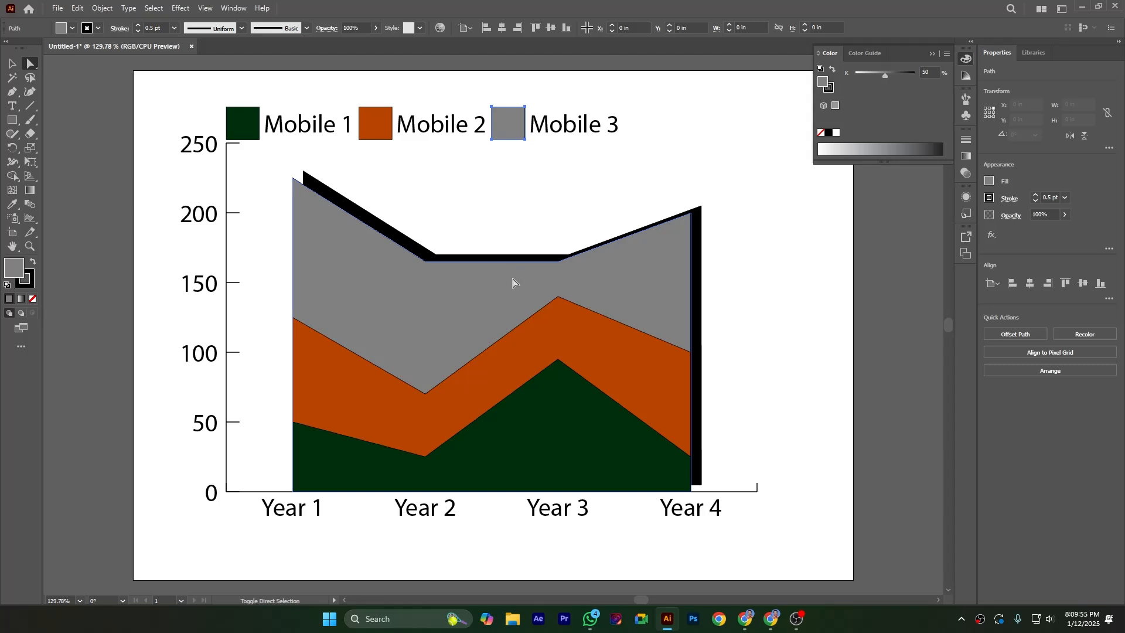
click(947, 53)
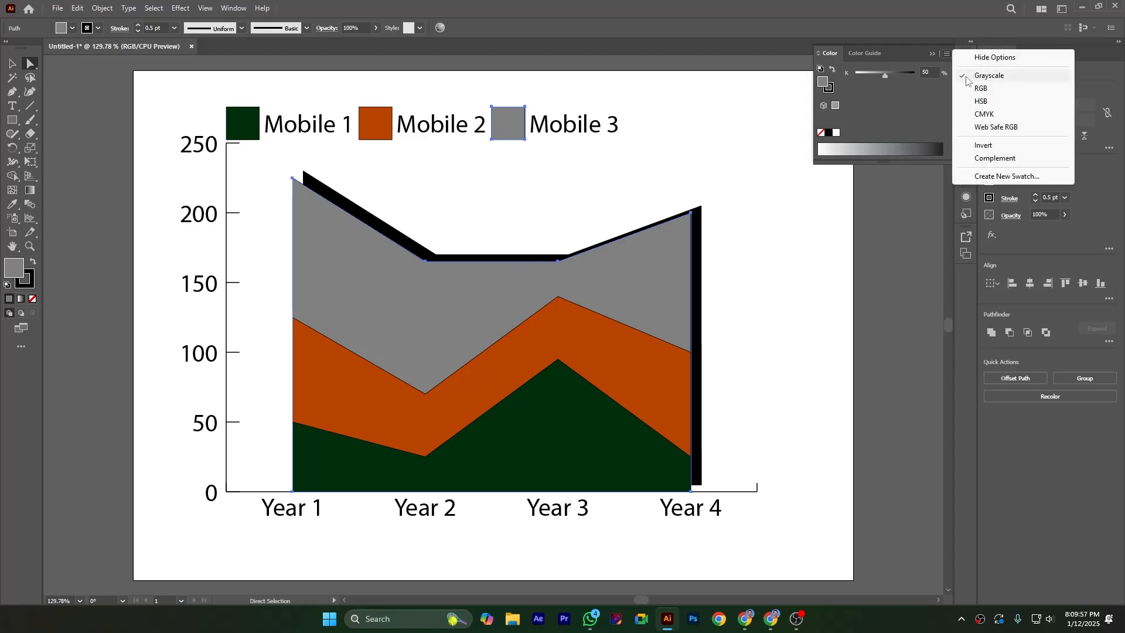
click(980, 88)
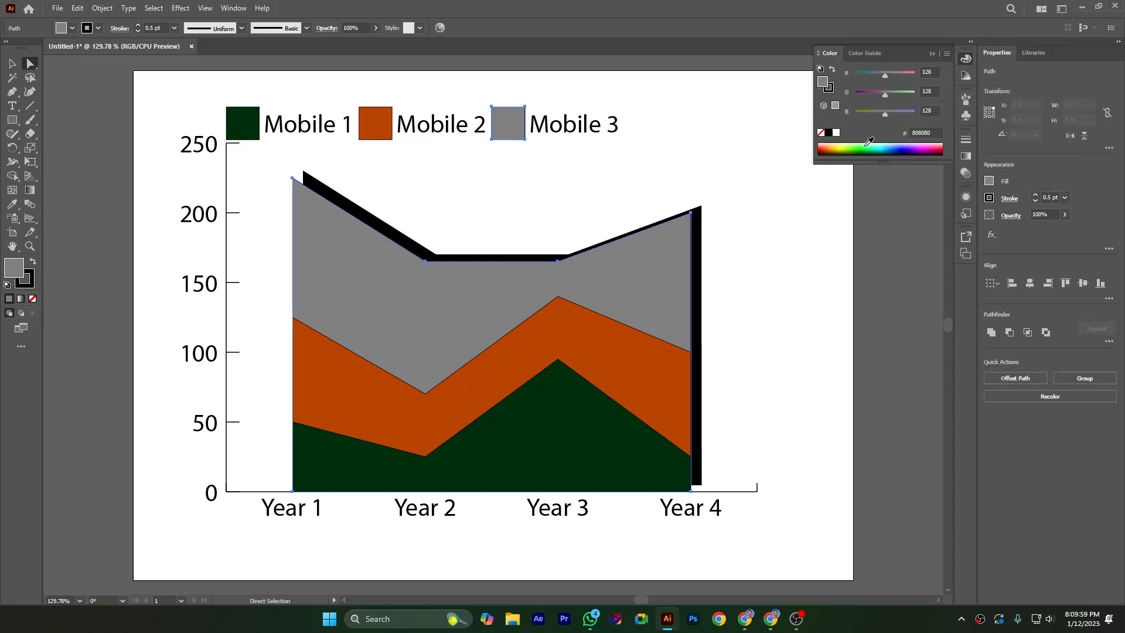
click(869, 143)
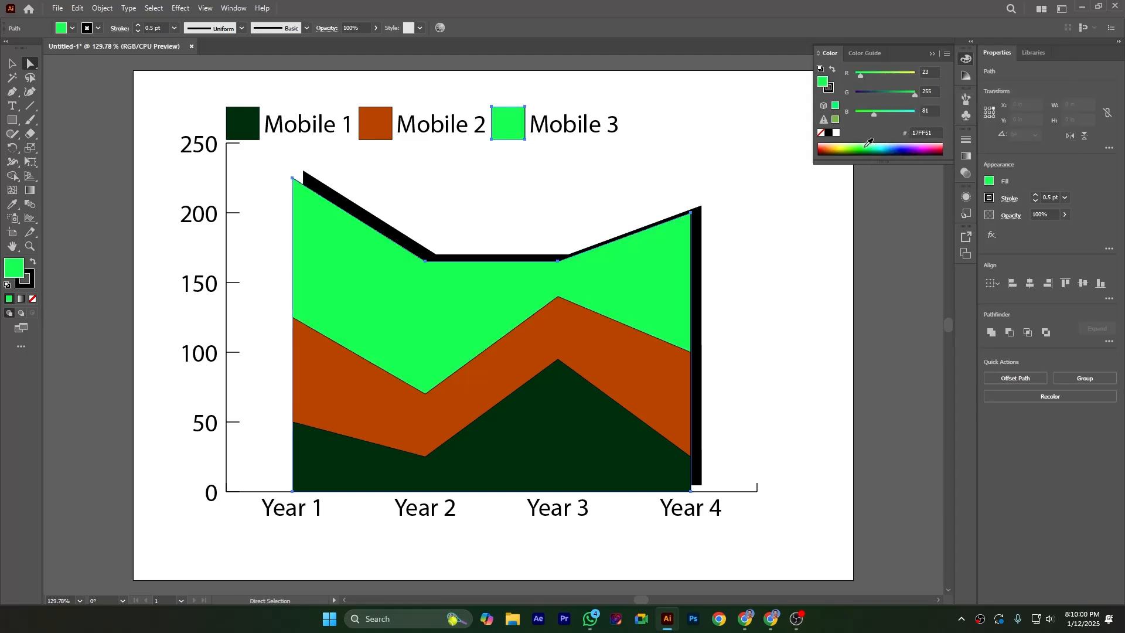
click(780, 248)
- Recolor the graph's black drop shadow with a grayscale fill of 48.24% K
click(698, 230)
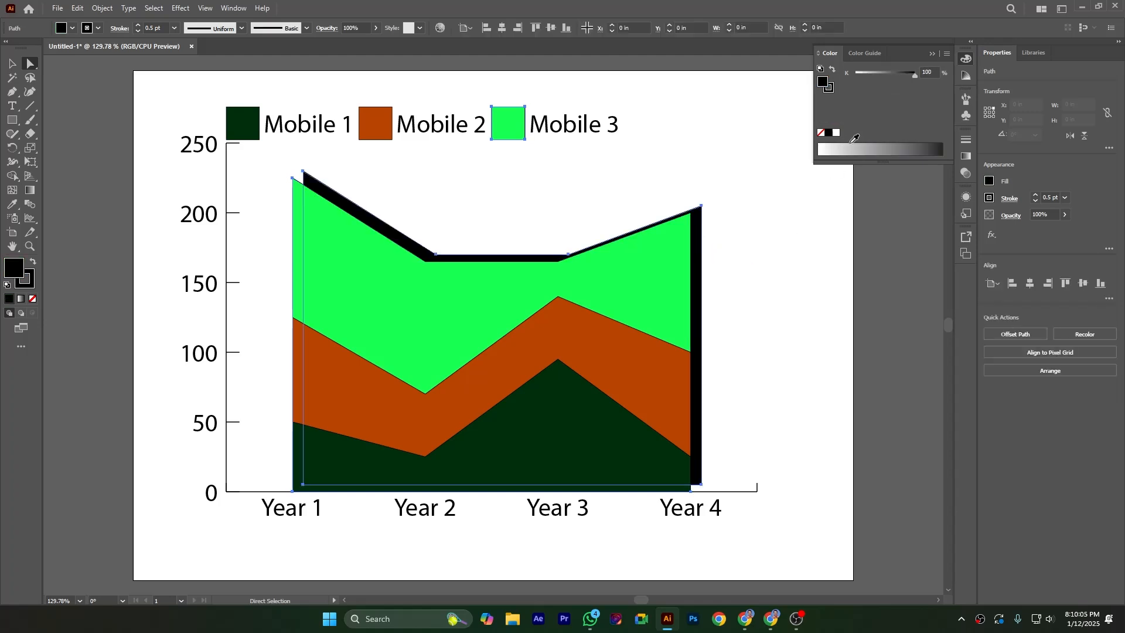
click(879, 146)
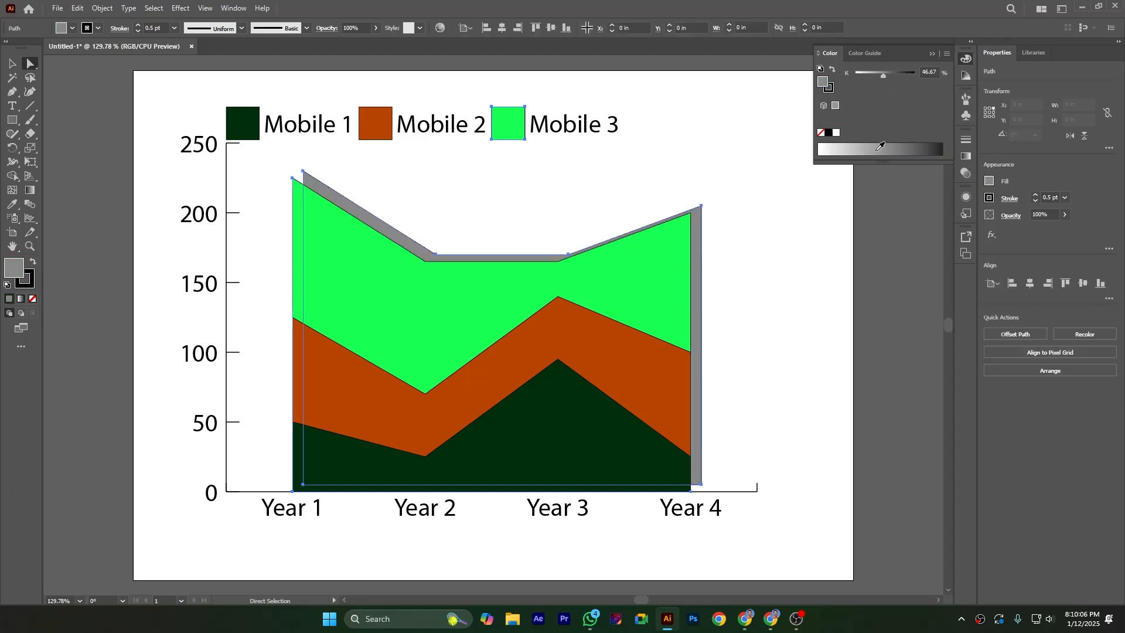
click(846, 146)
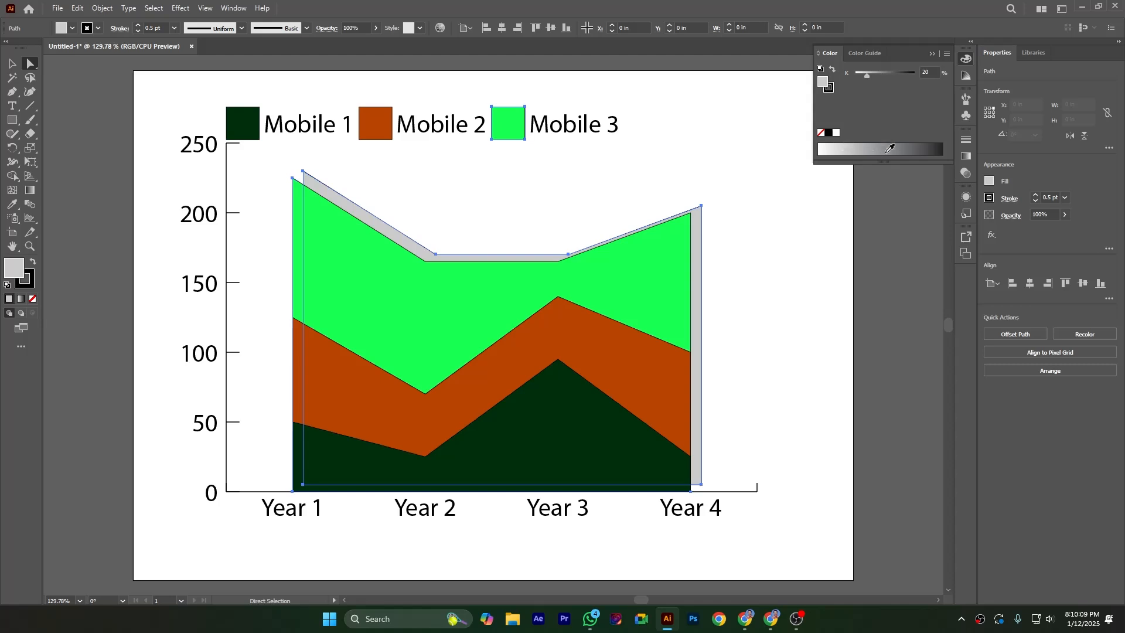
click(908, 146)
click(884, 144)
click(879, 146)
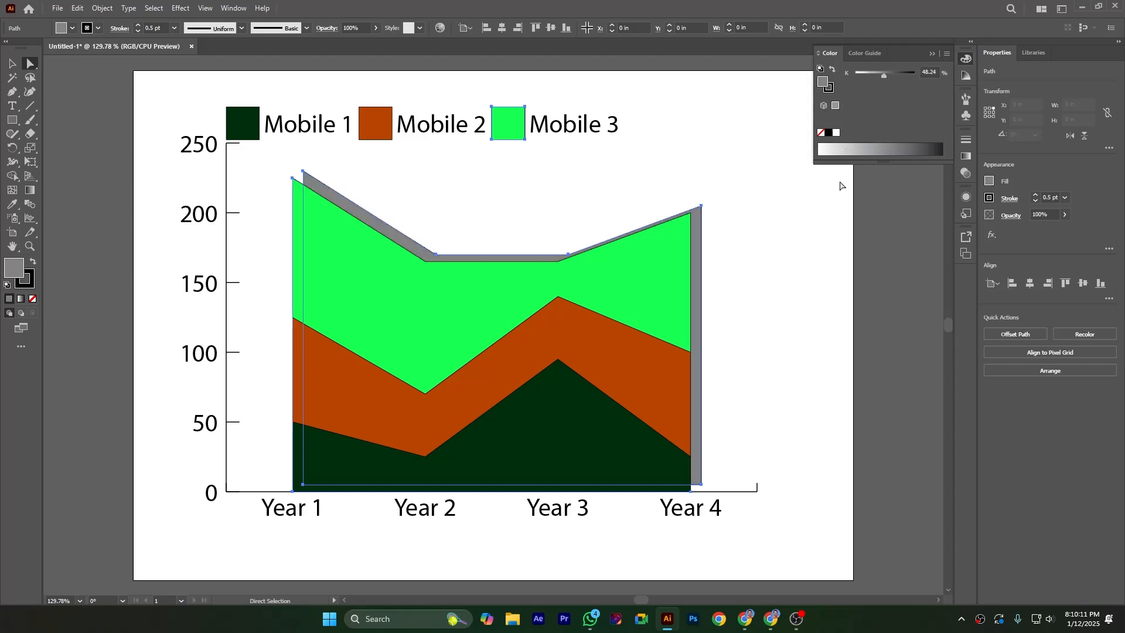
click(805, 250)
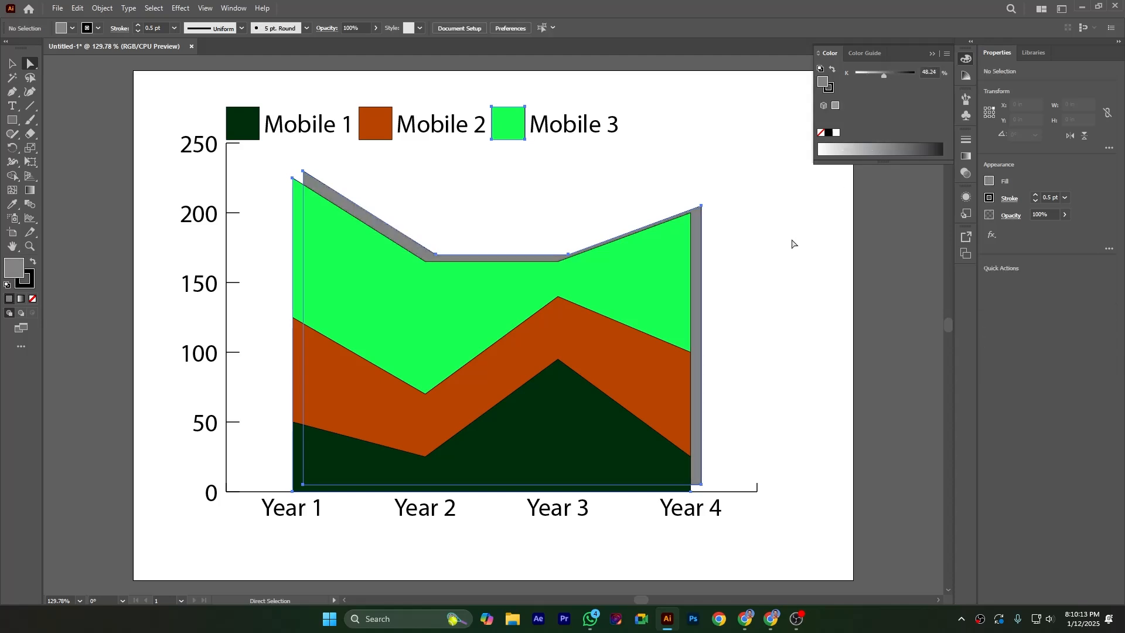
- Select the whole area graph and view its Graph Design options without creating a design
click(12, 63)
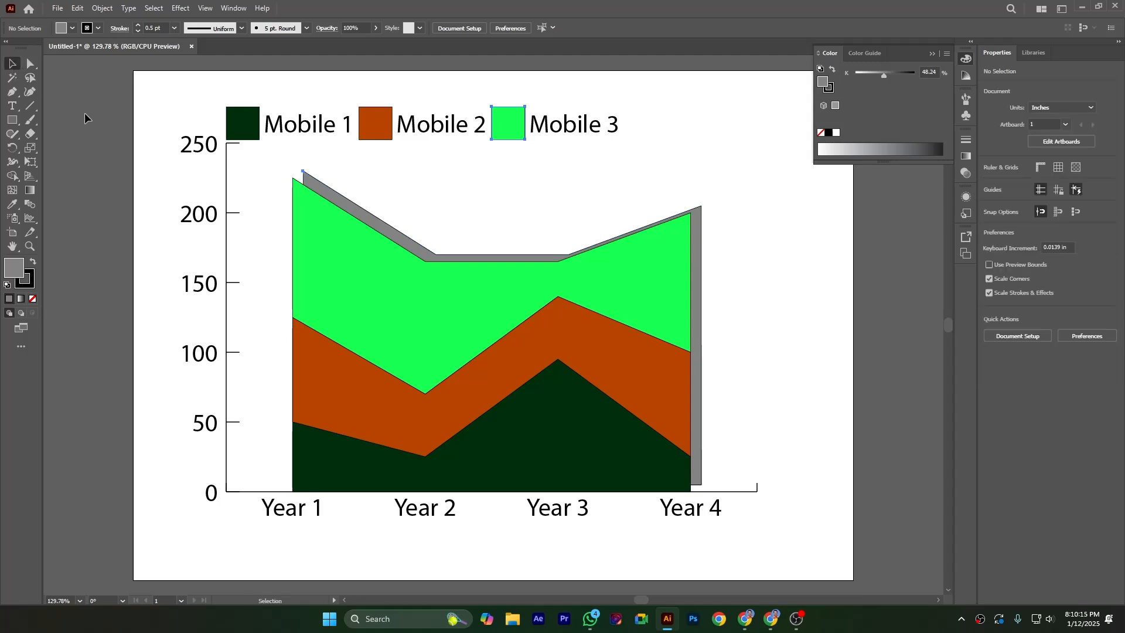
drag(163, 94, 782, 536)
right_click(501, 333)
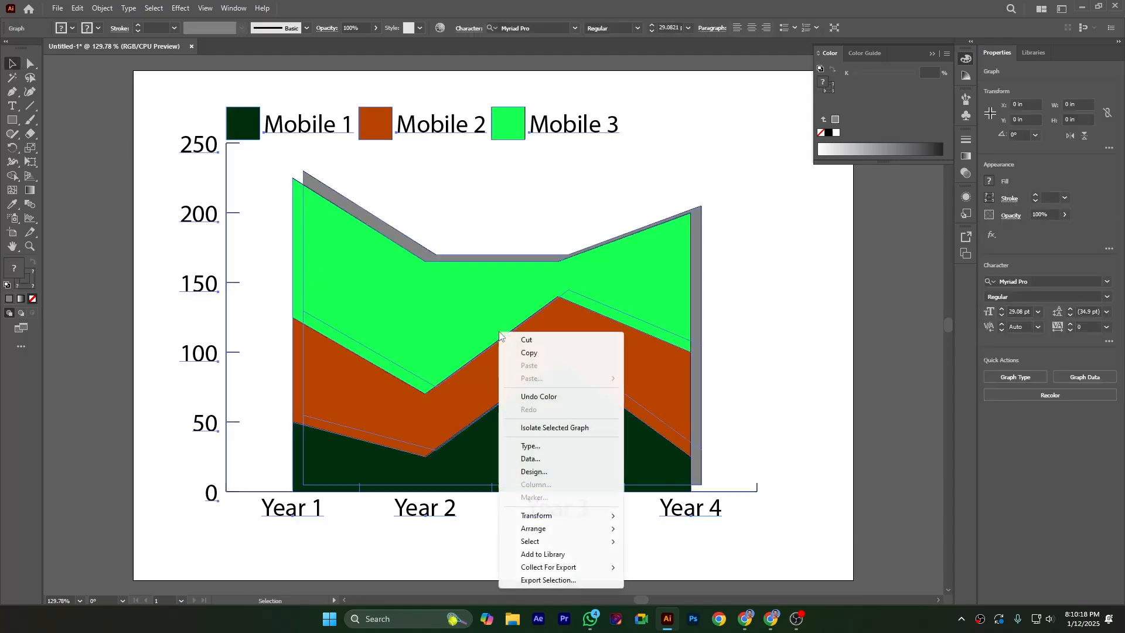
click(550, 473)
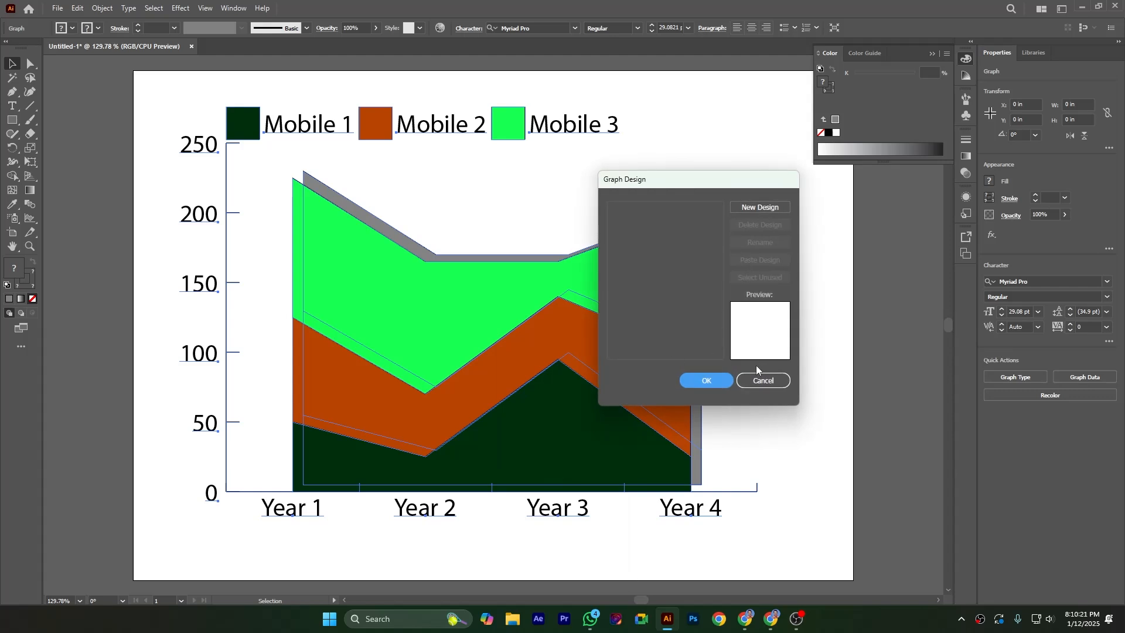
click(759, 380)
- Set the Year 1 value of Mobile 3 to 150 in the graph data and apply it
right_click(516, 306)
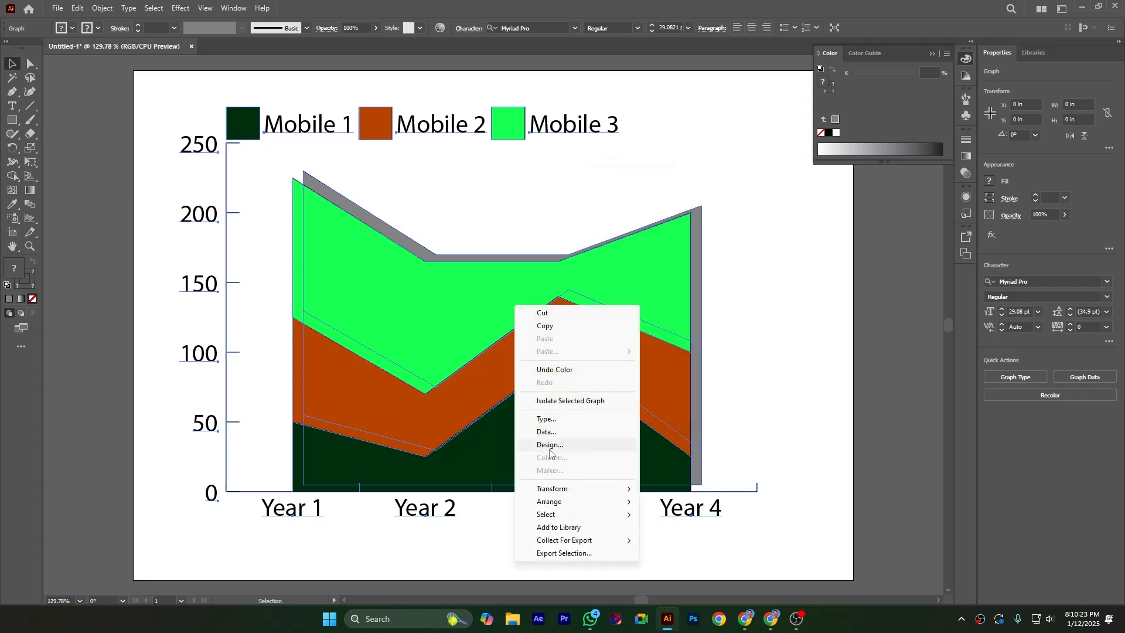
click(546, 432)
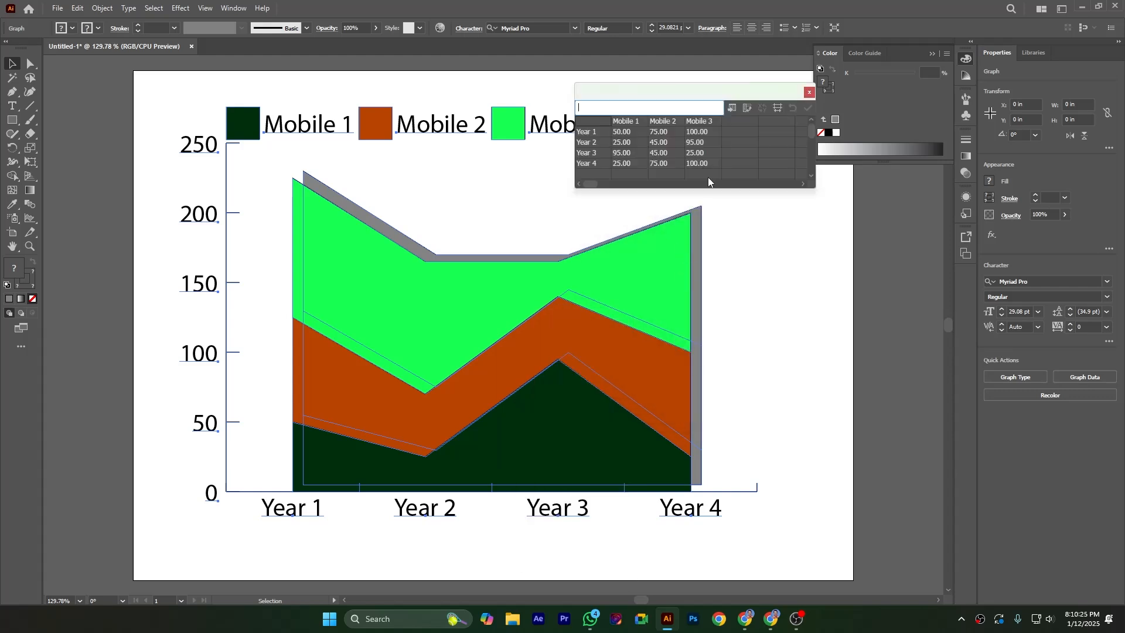
click(701, 133)
text(150)
click(702, 165)
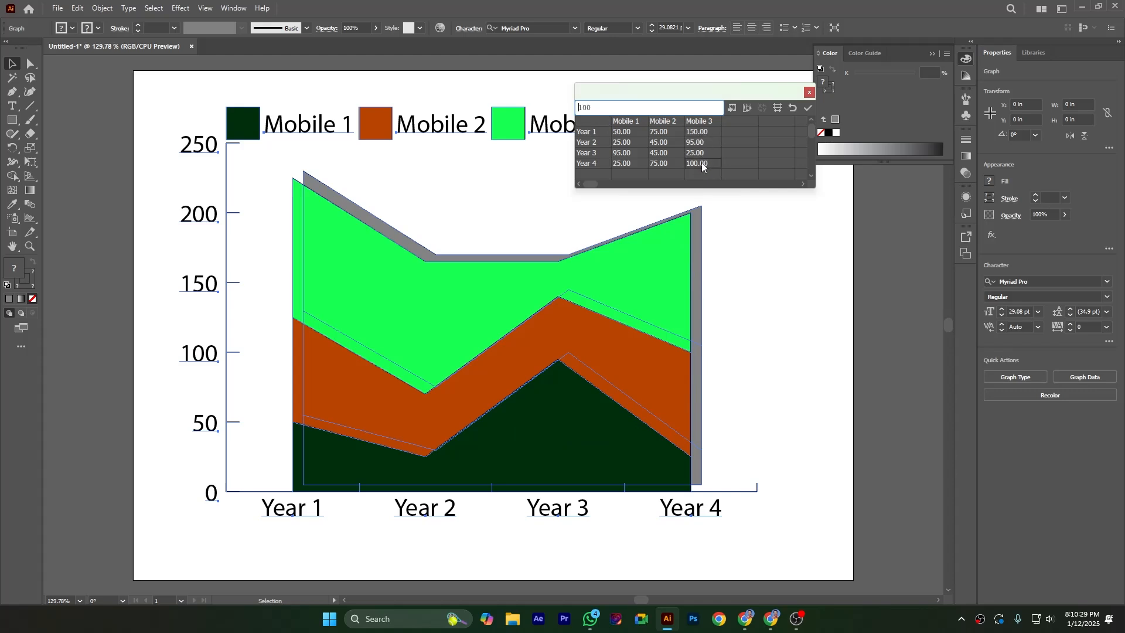
click(806, 109)
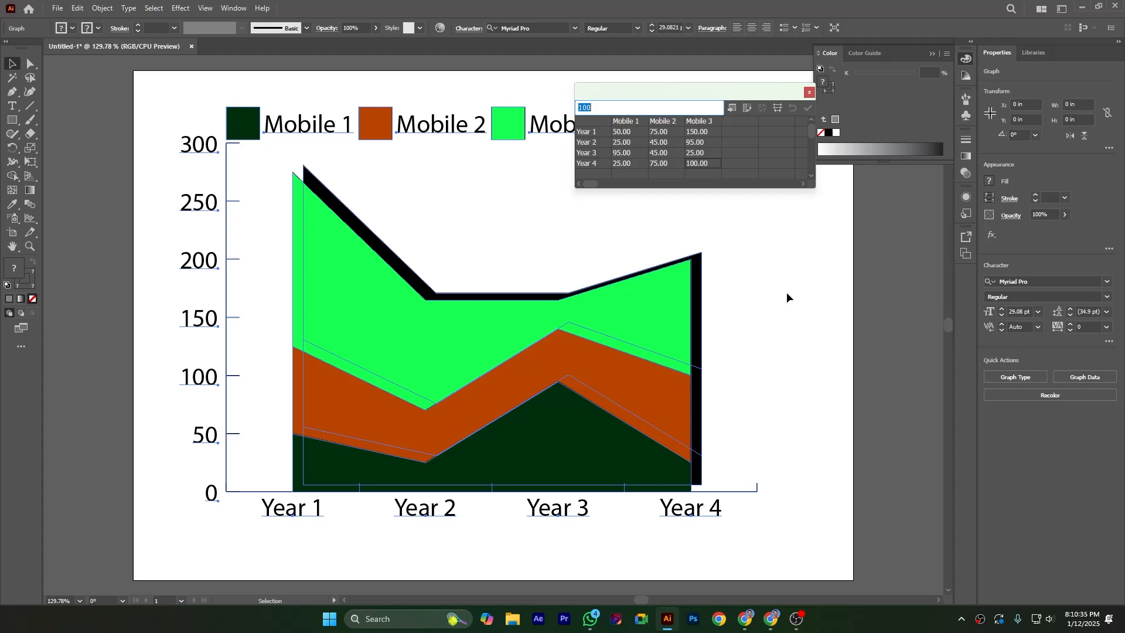
click(809, 92)
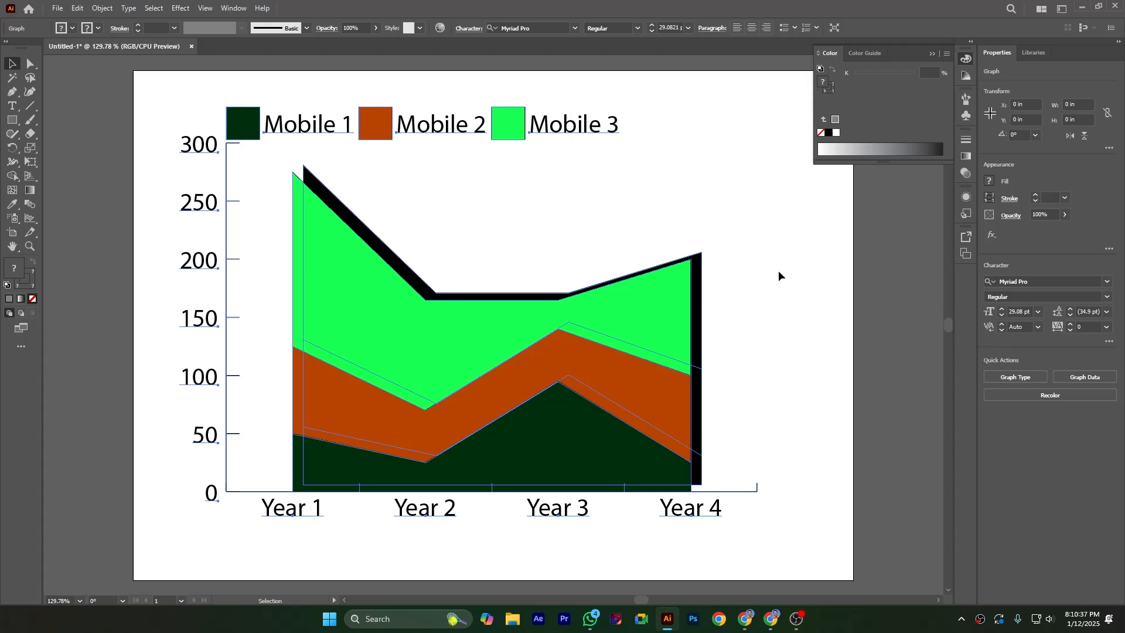